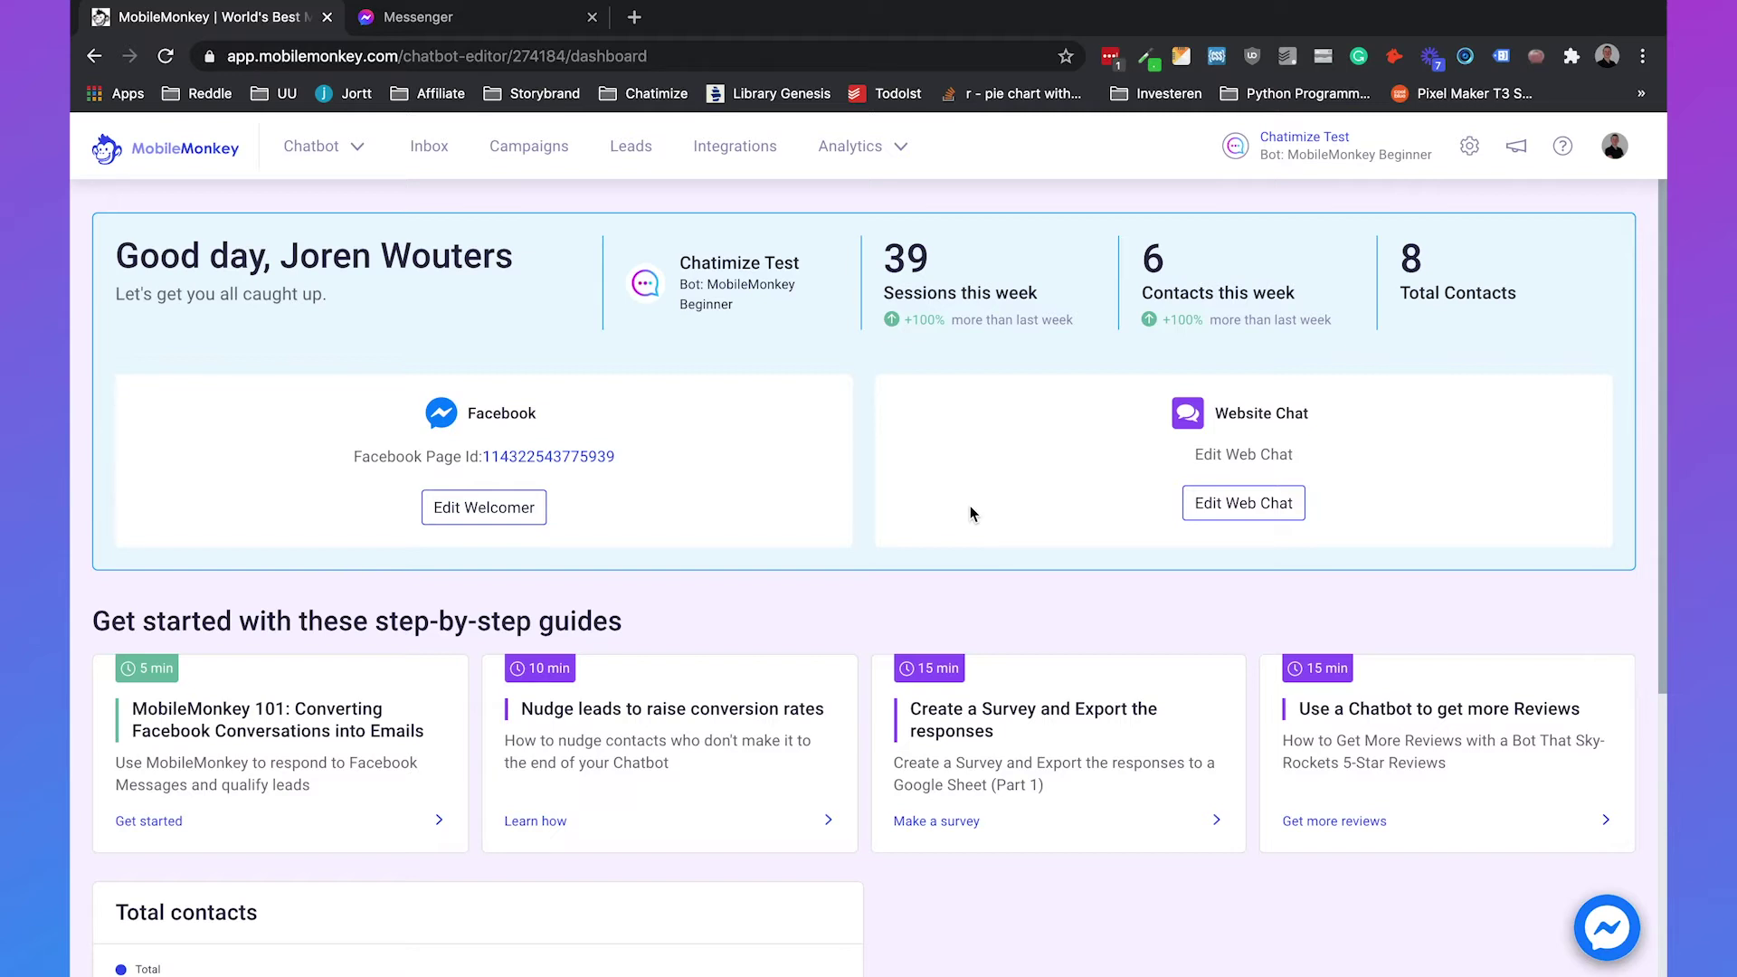
Create a promotional Chat Blaster from Campaigns, target All contacts, and advance to the dialogue step
click(529, 145)
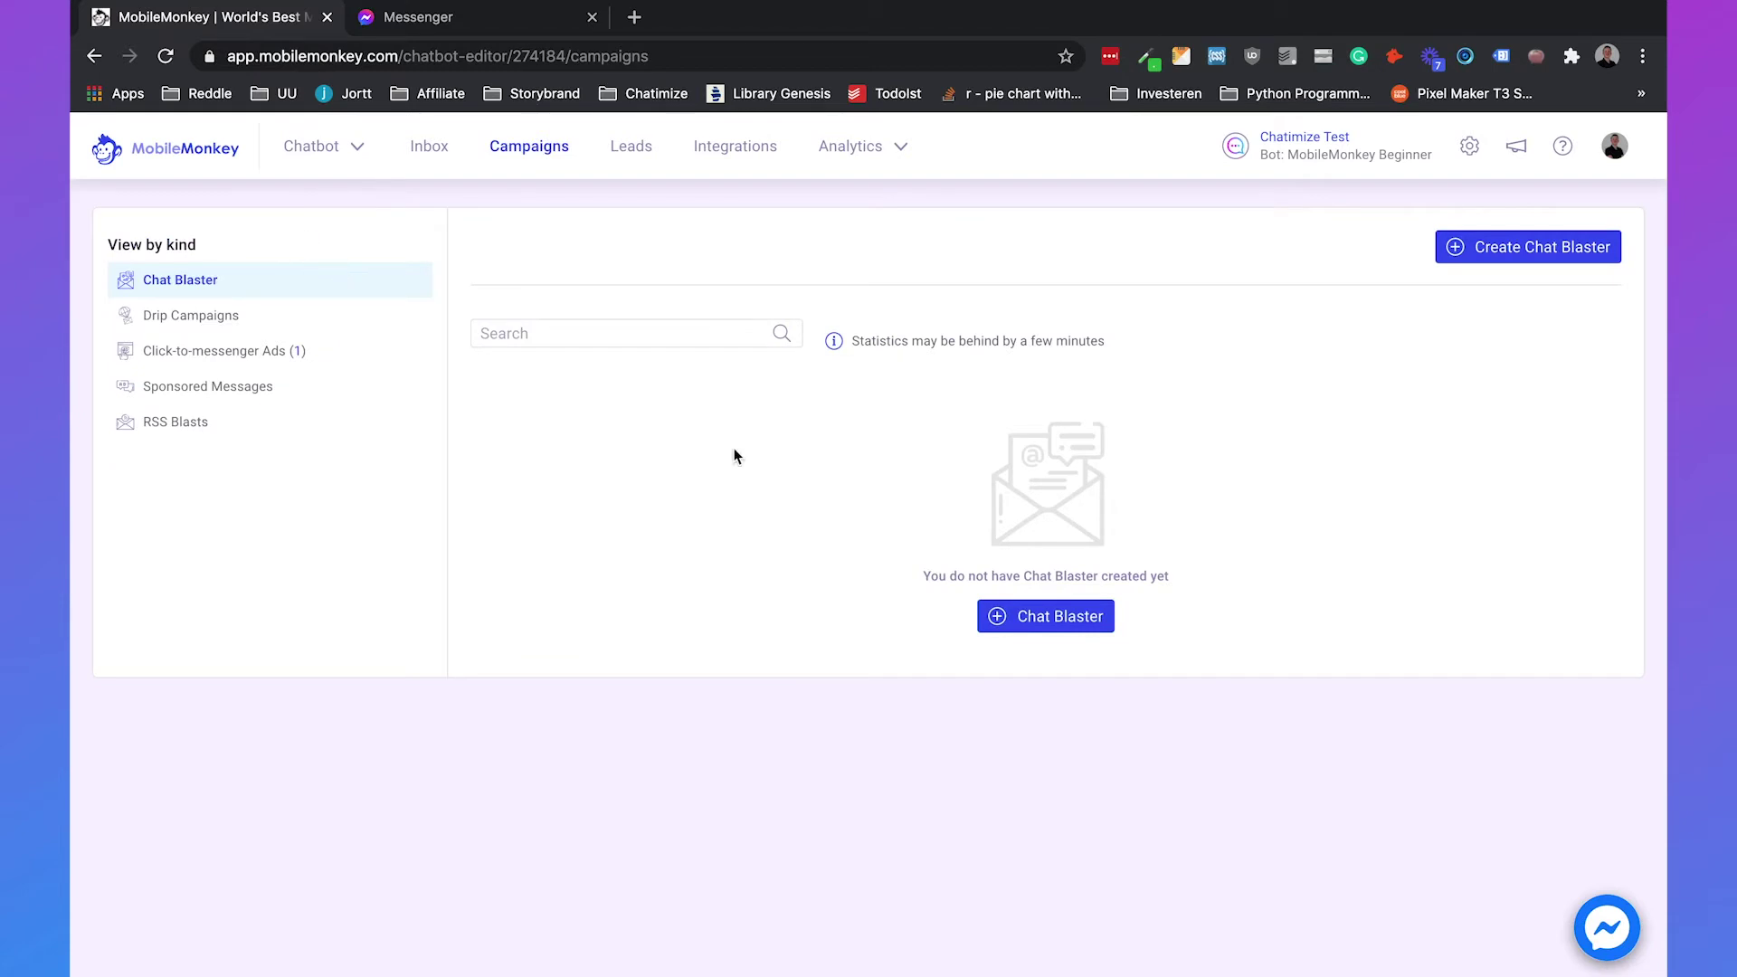
click(1017, 621)
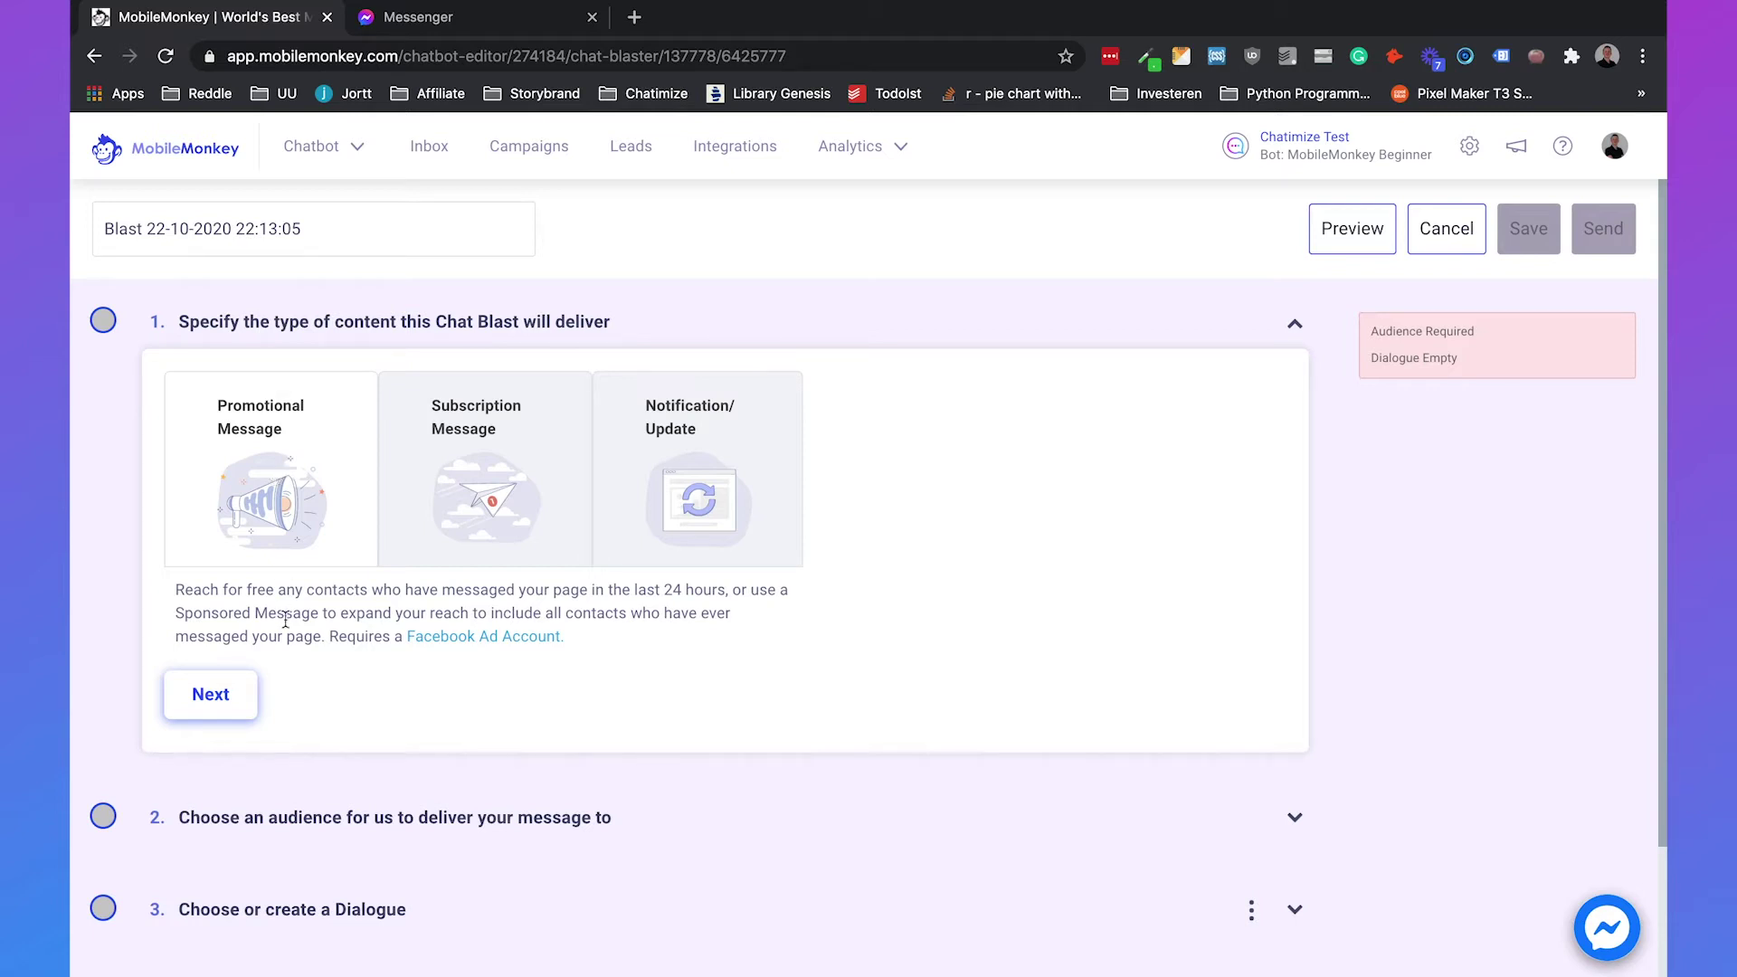
click(226, 703)
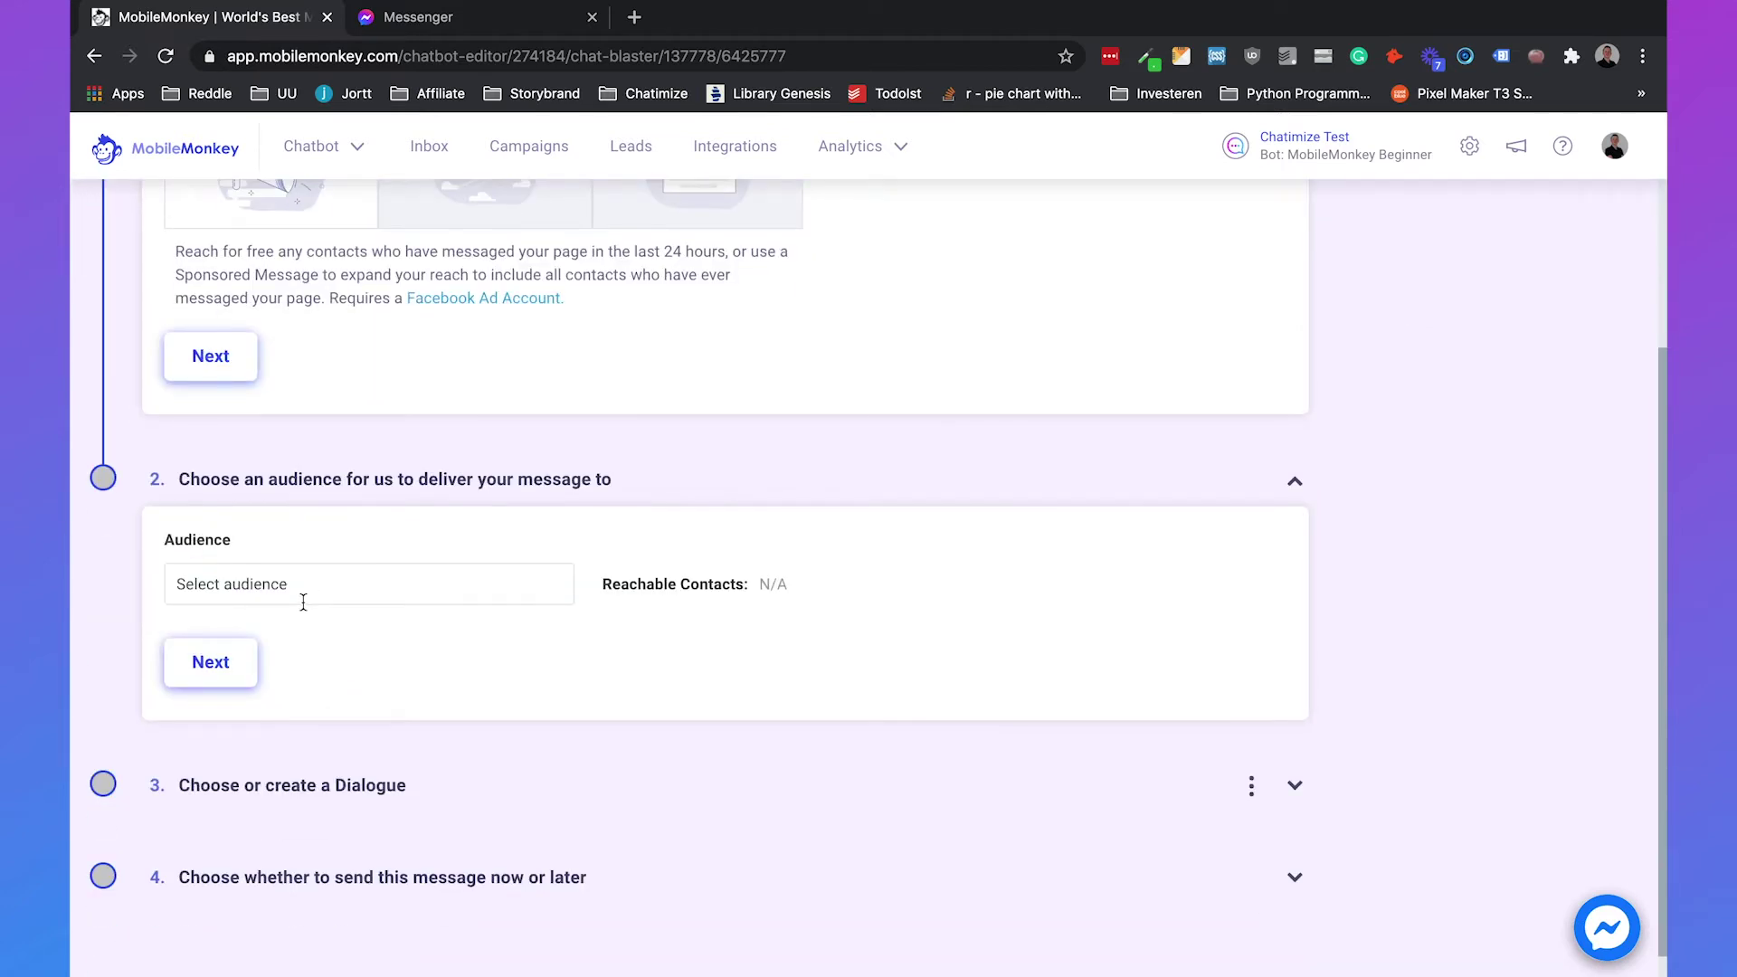
click(303, 601)
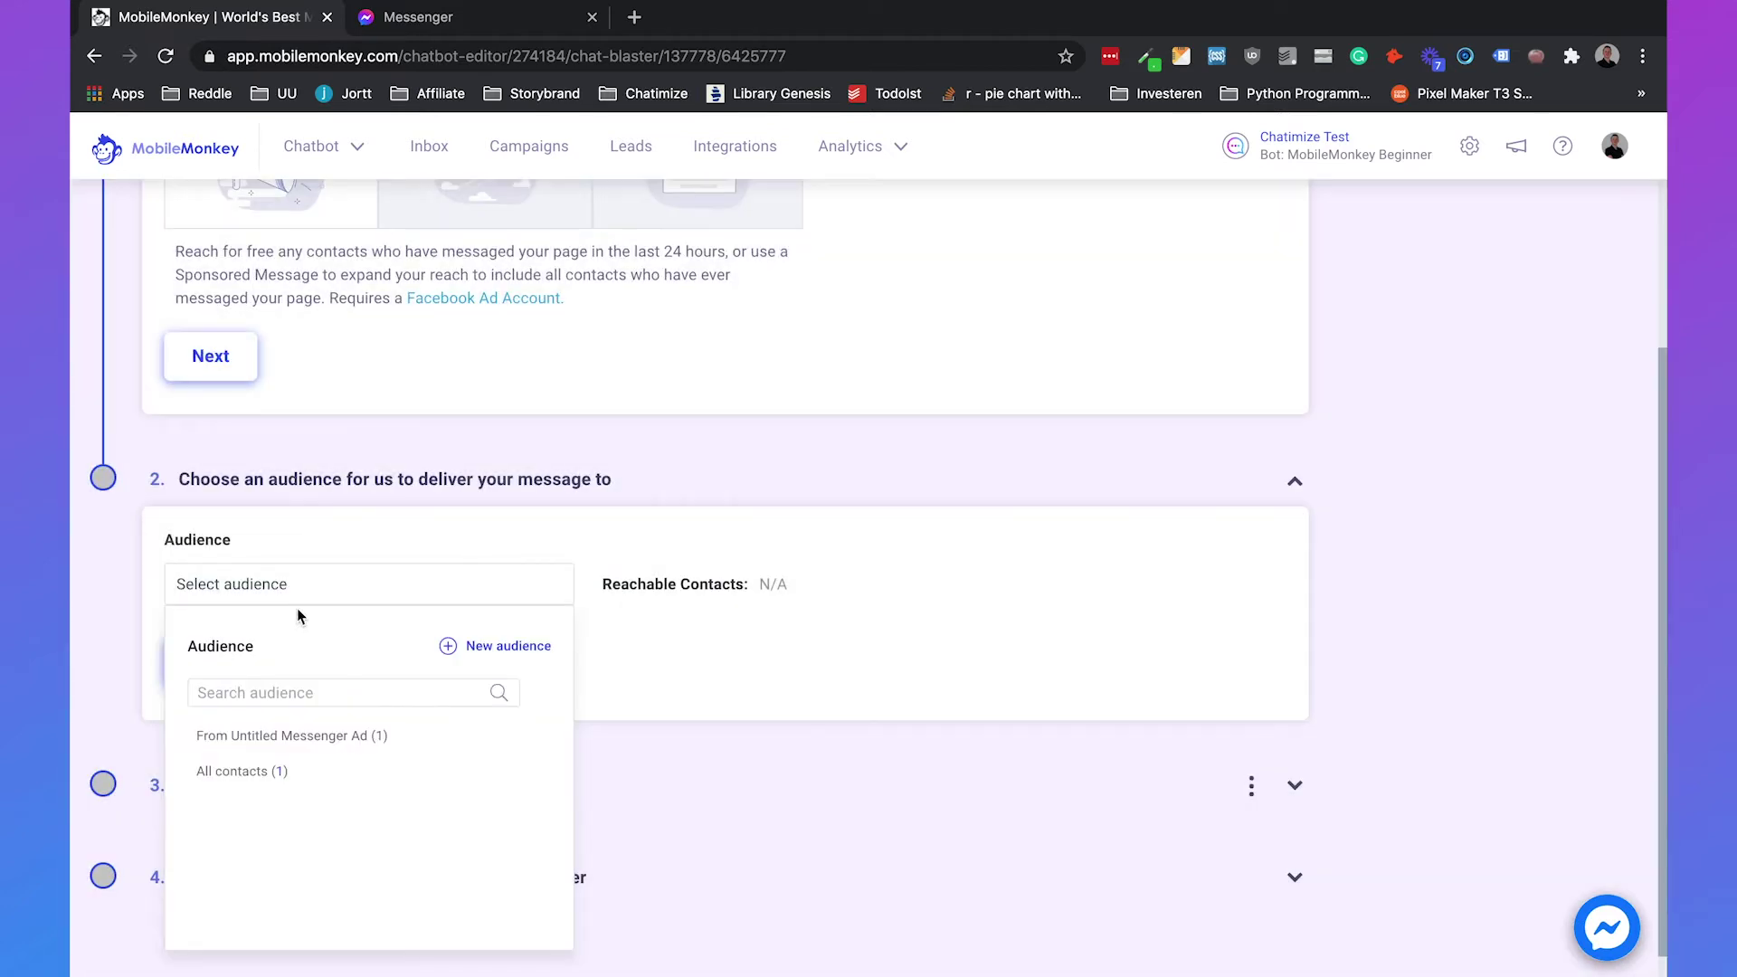
click(254, 770)
scroll(421, 663, down, 1)
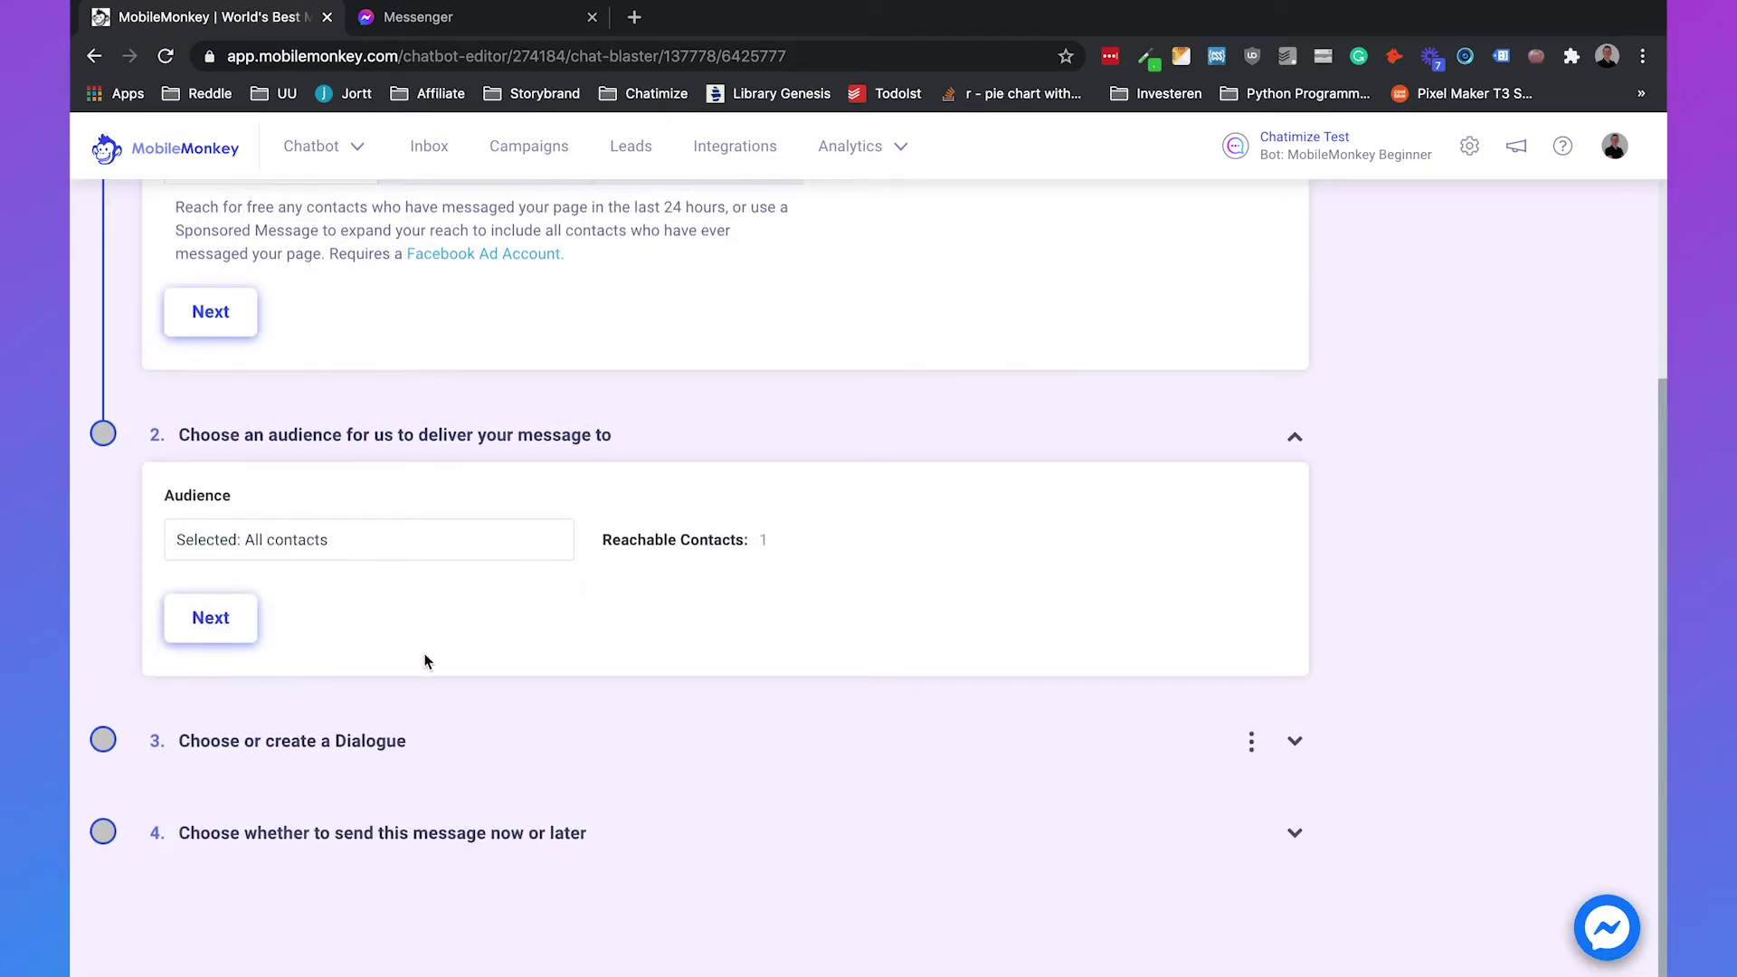
click(224, 630)
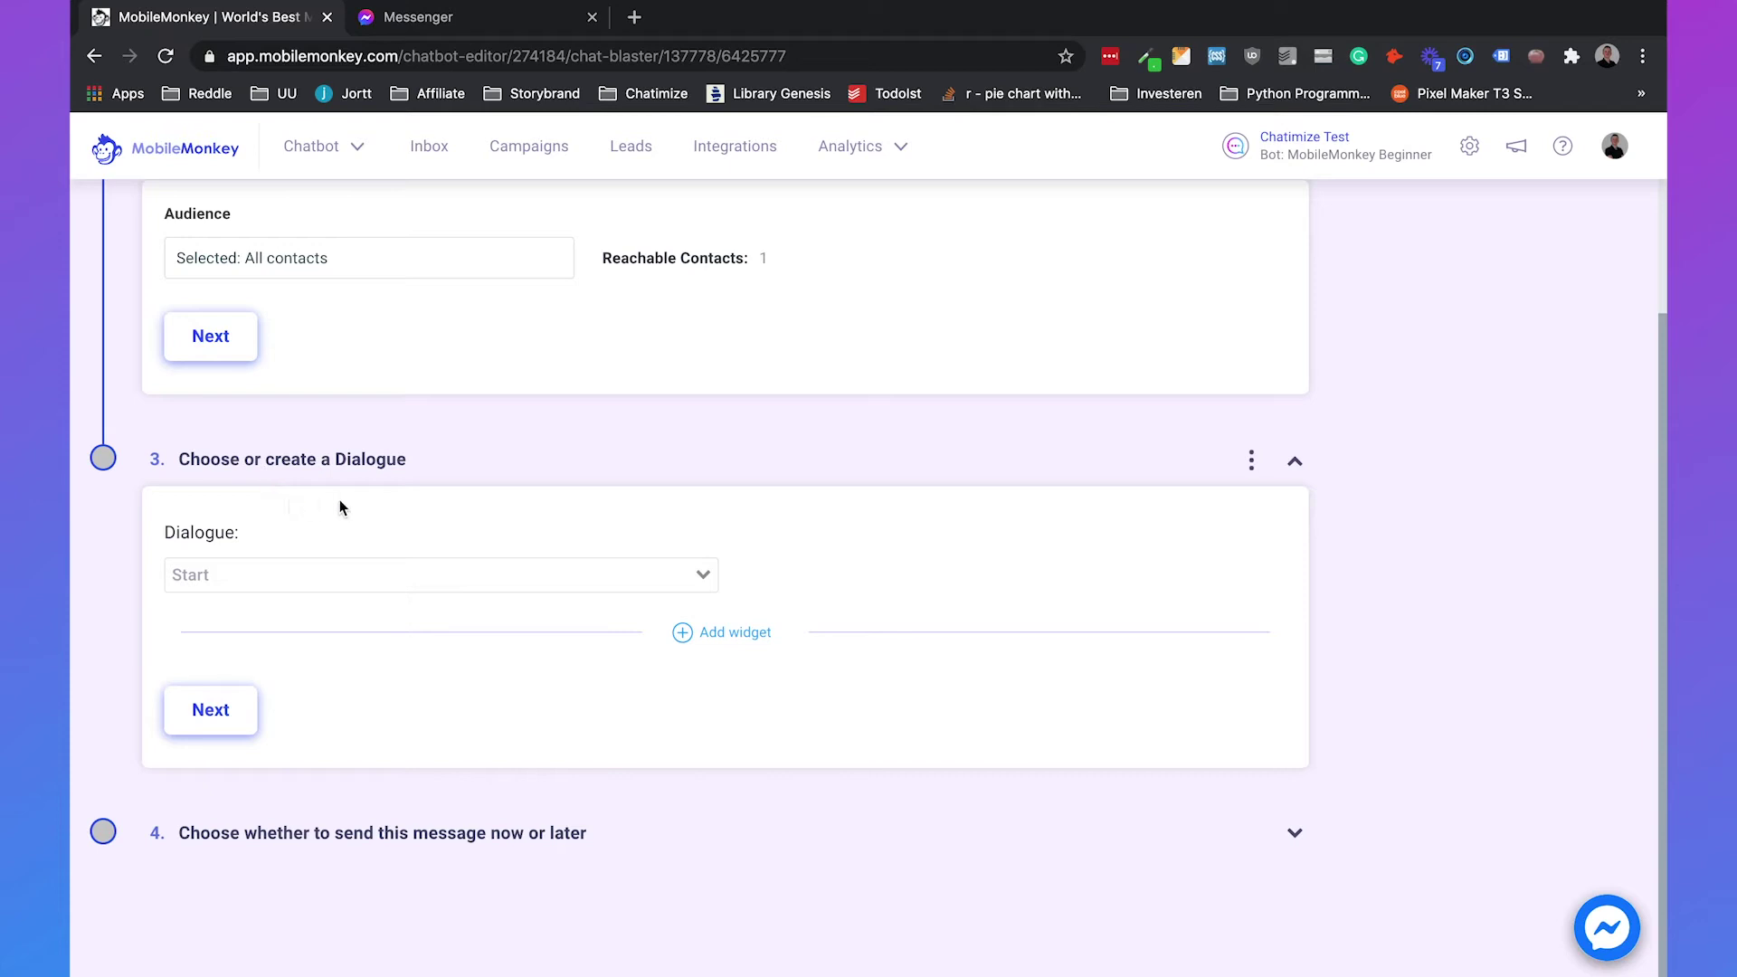
Add a Text widget to the blast dialogue from the full widget list
click(752, 643)
click(948, 711)
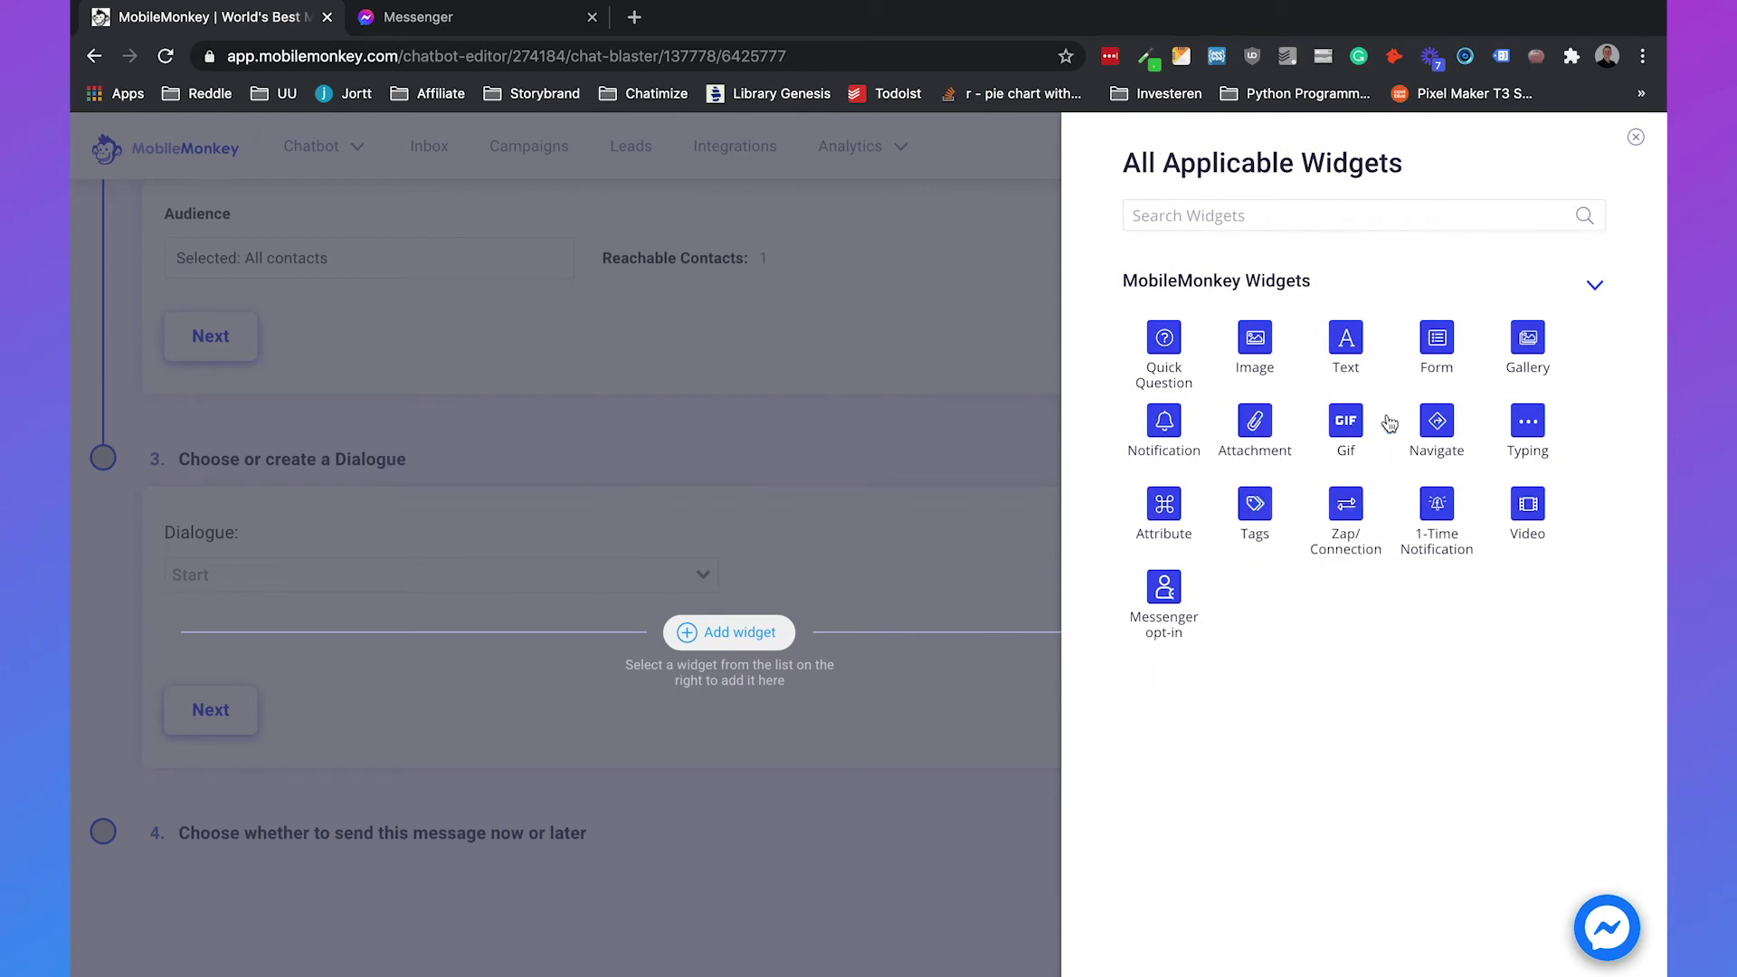
click(1346, 349)
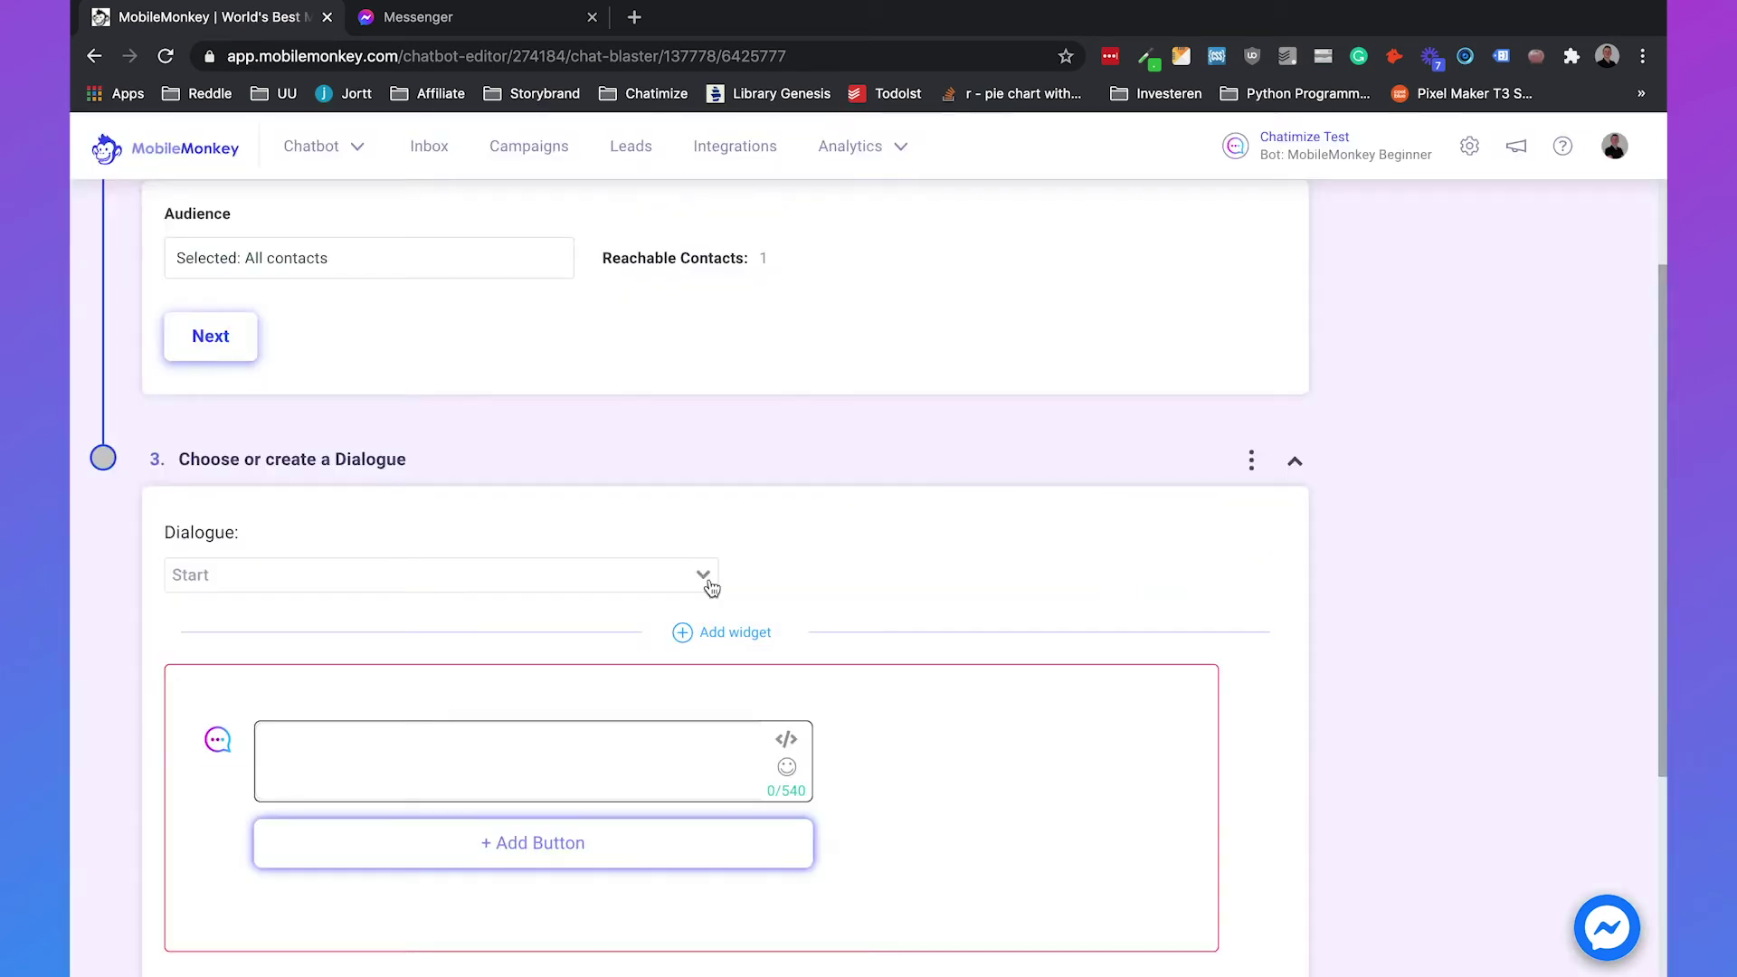
Write 'Hey {{first name}}, this is a broadcast inside the 24 hour window!' and continue to send timing
click(487, 752)
text(Hey)
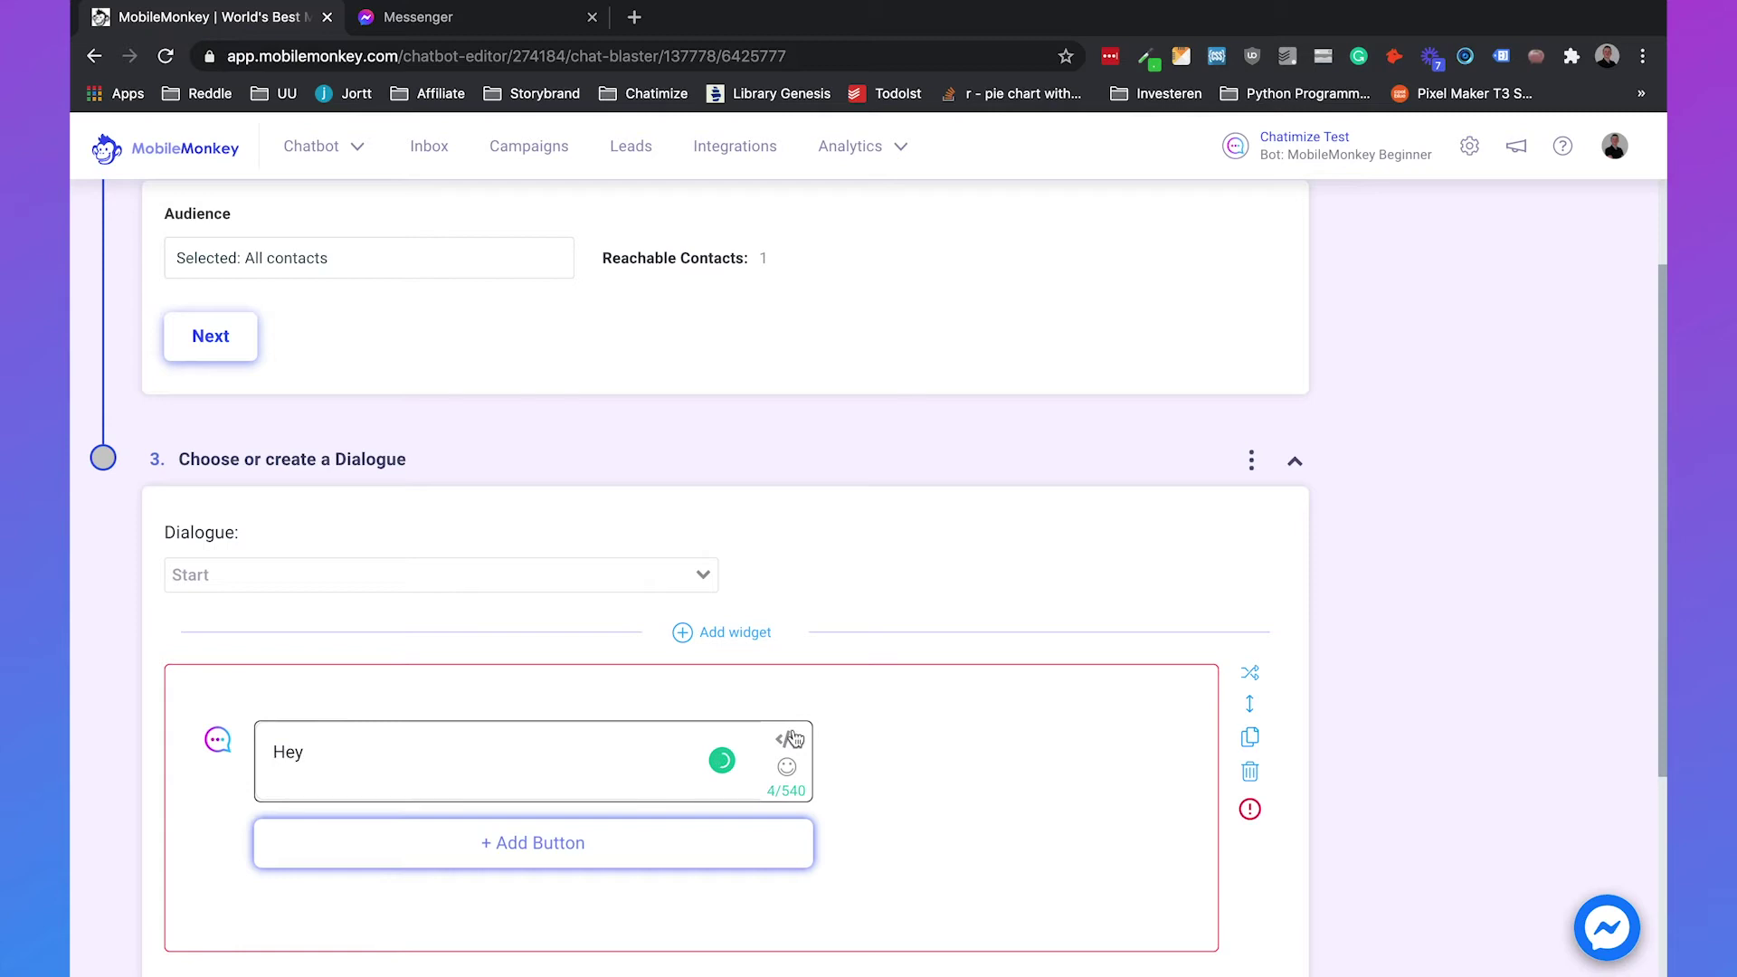
click(787, 738)
click(624, 847)
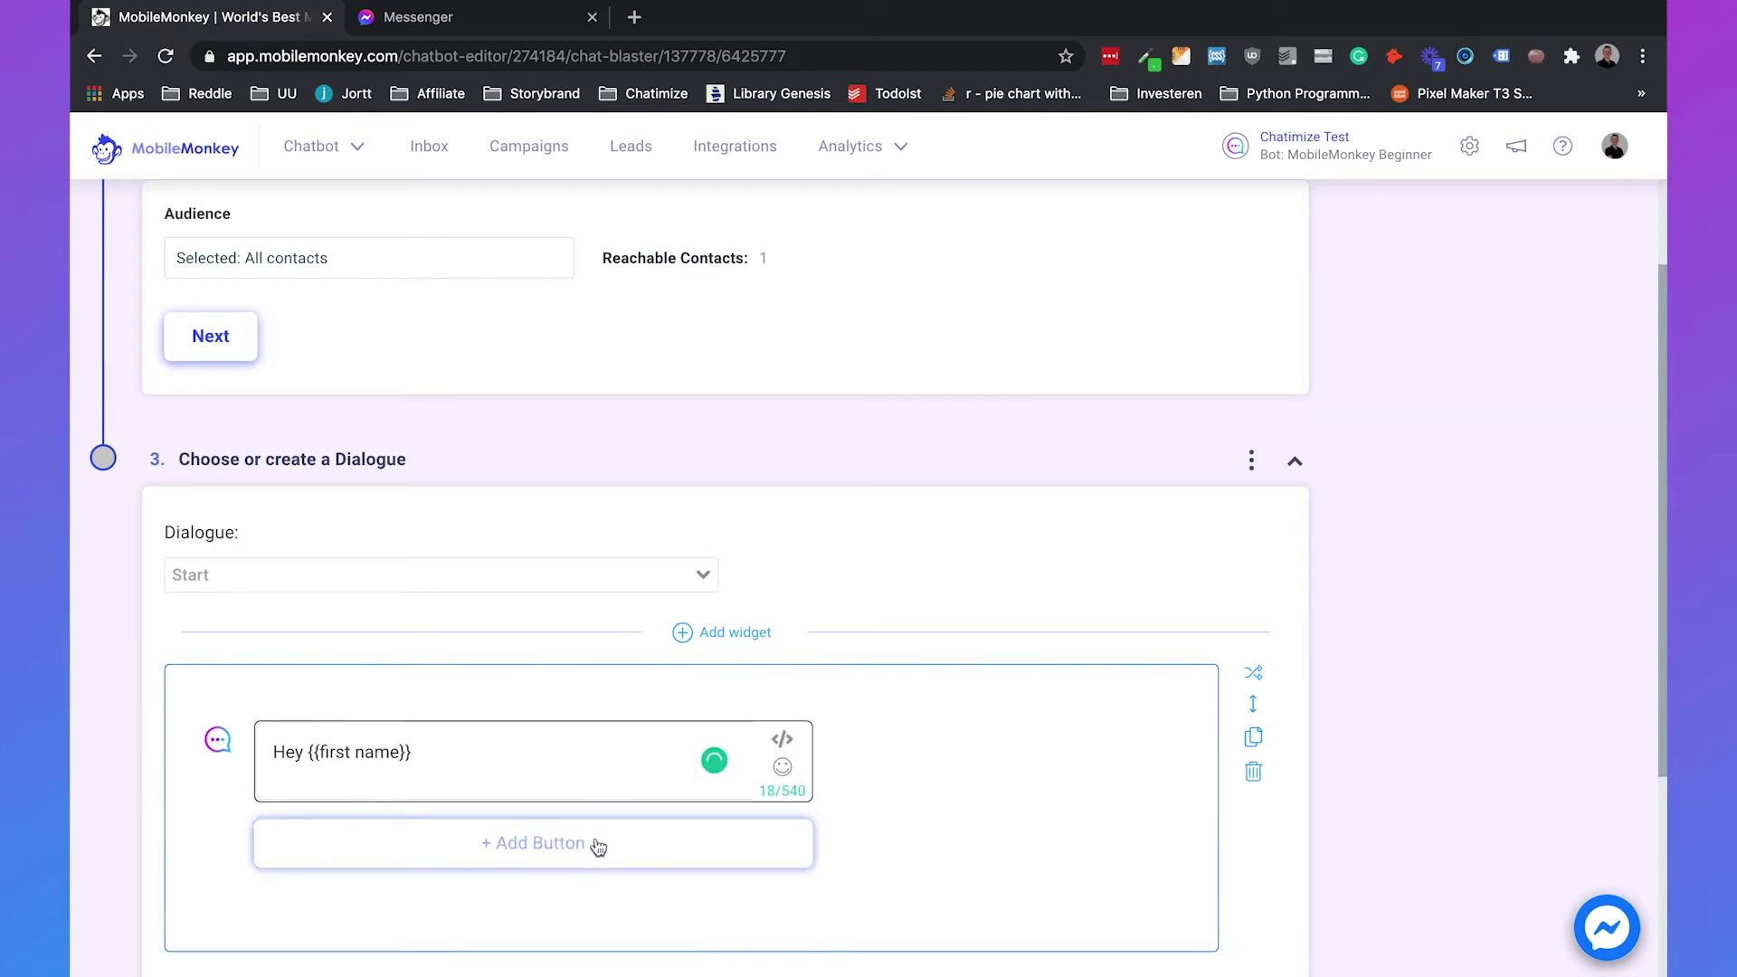
text(, this is a )
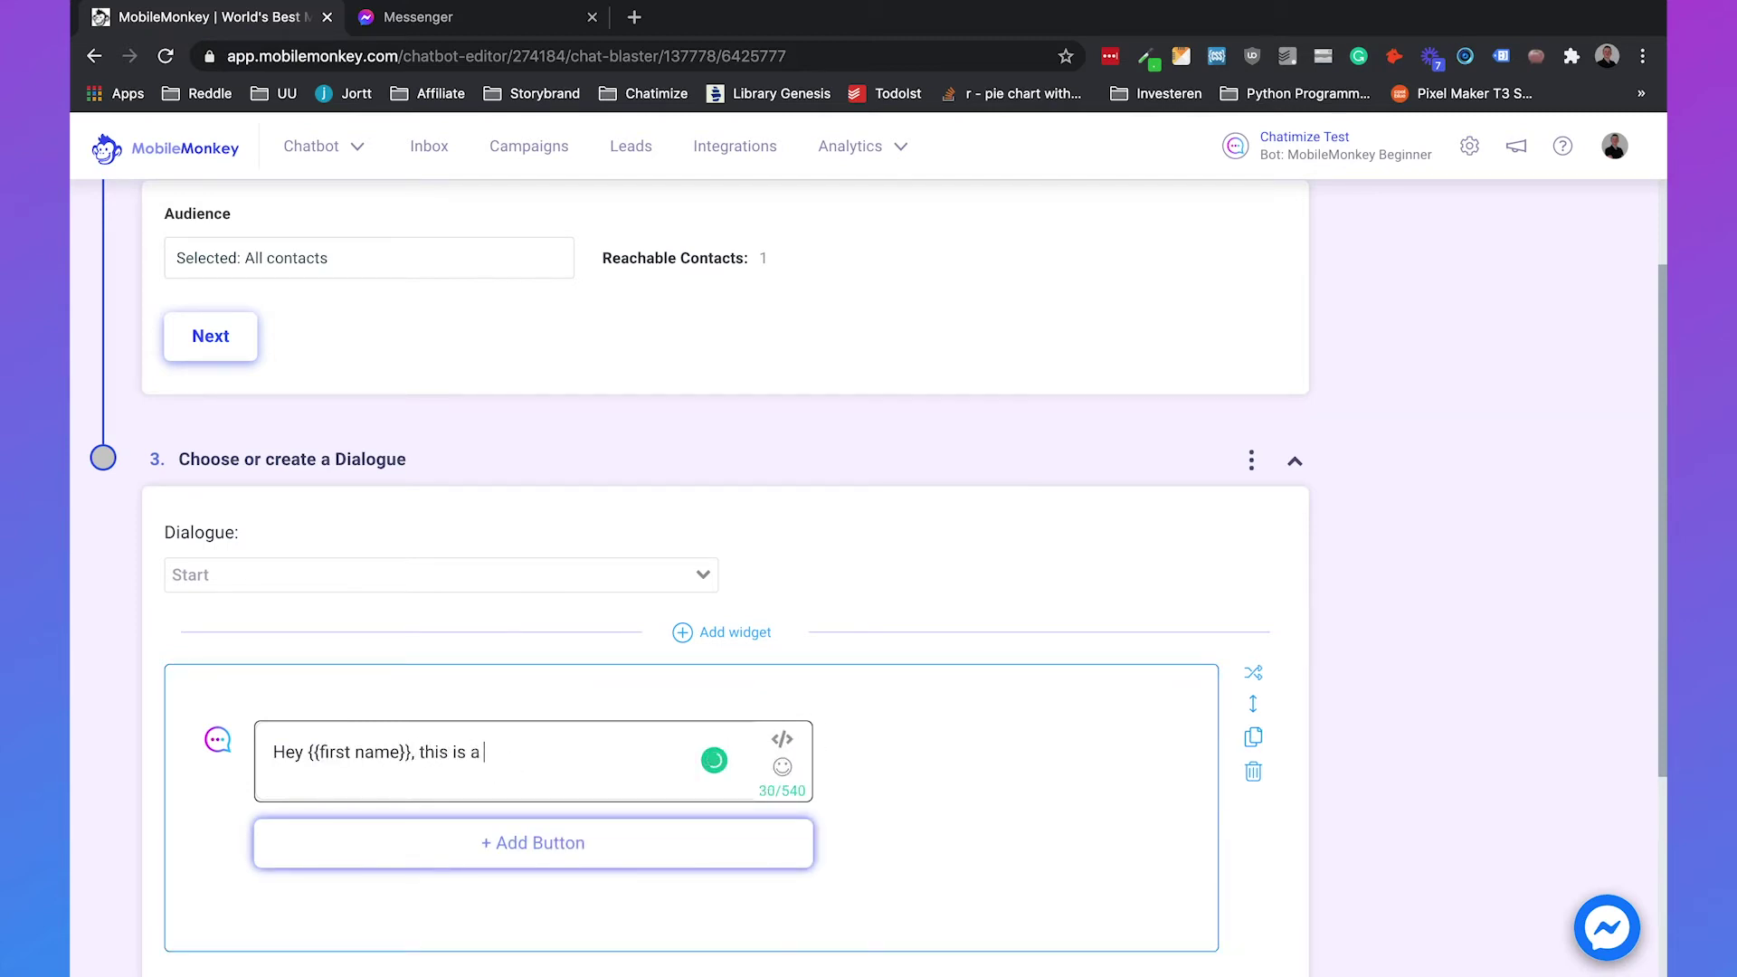
text(broadcast inside the 24 hour window!)
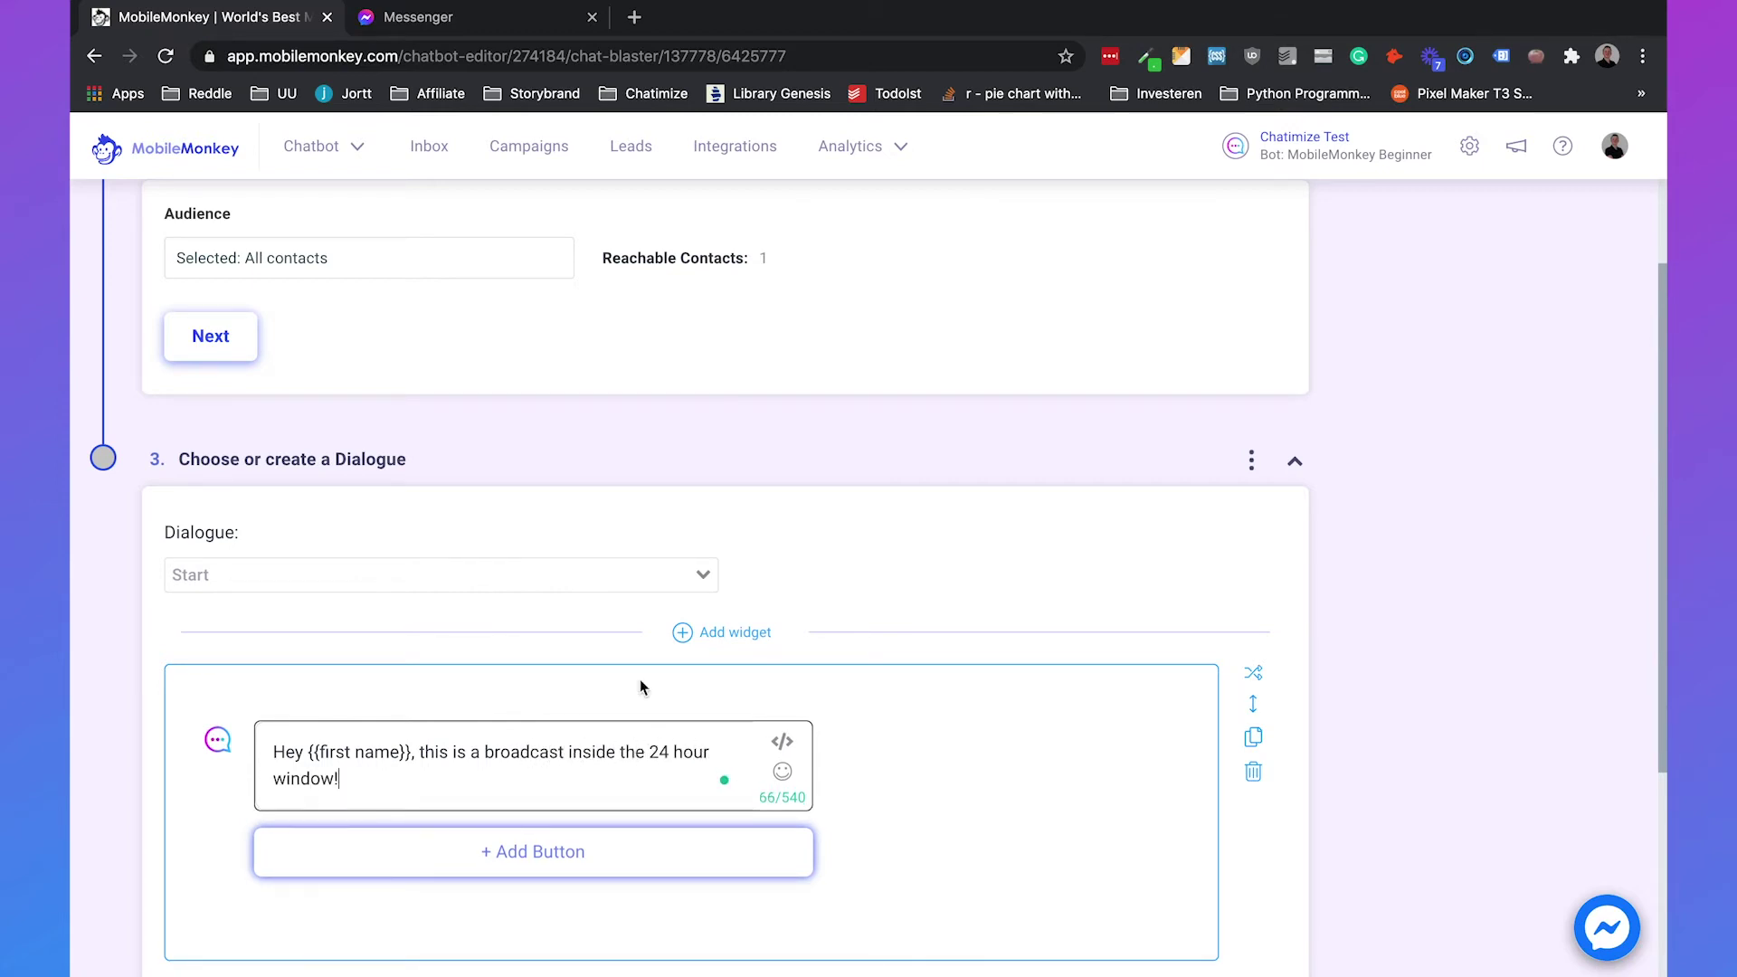
scroll(640, 688, down, 5)
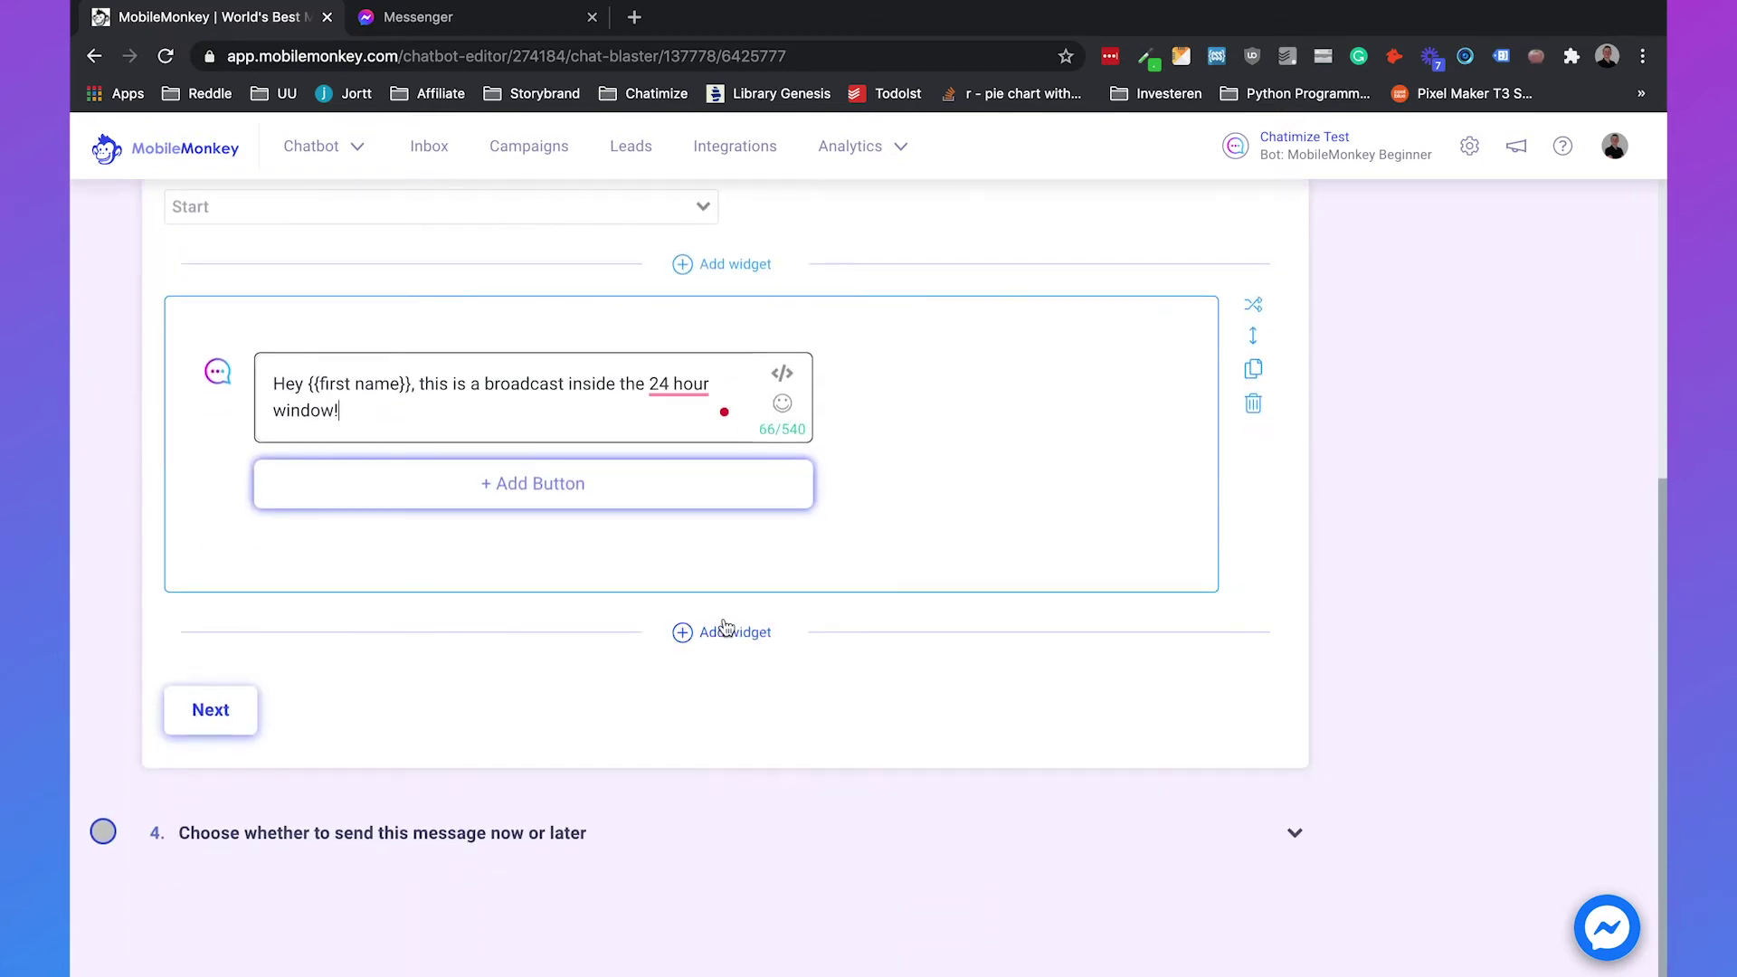
click(196, 709)
scroll(333, 667, down, 1)
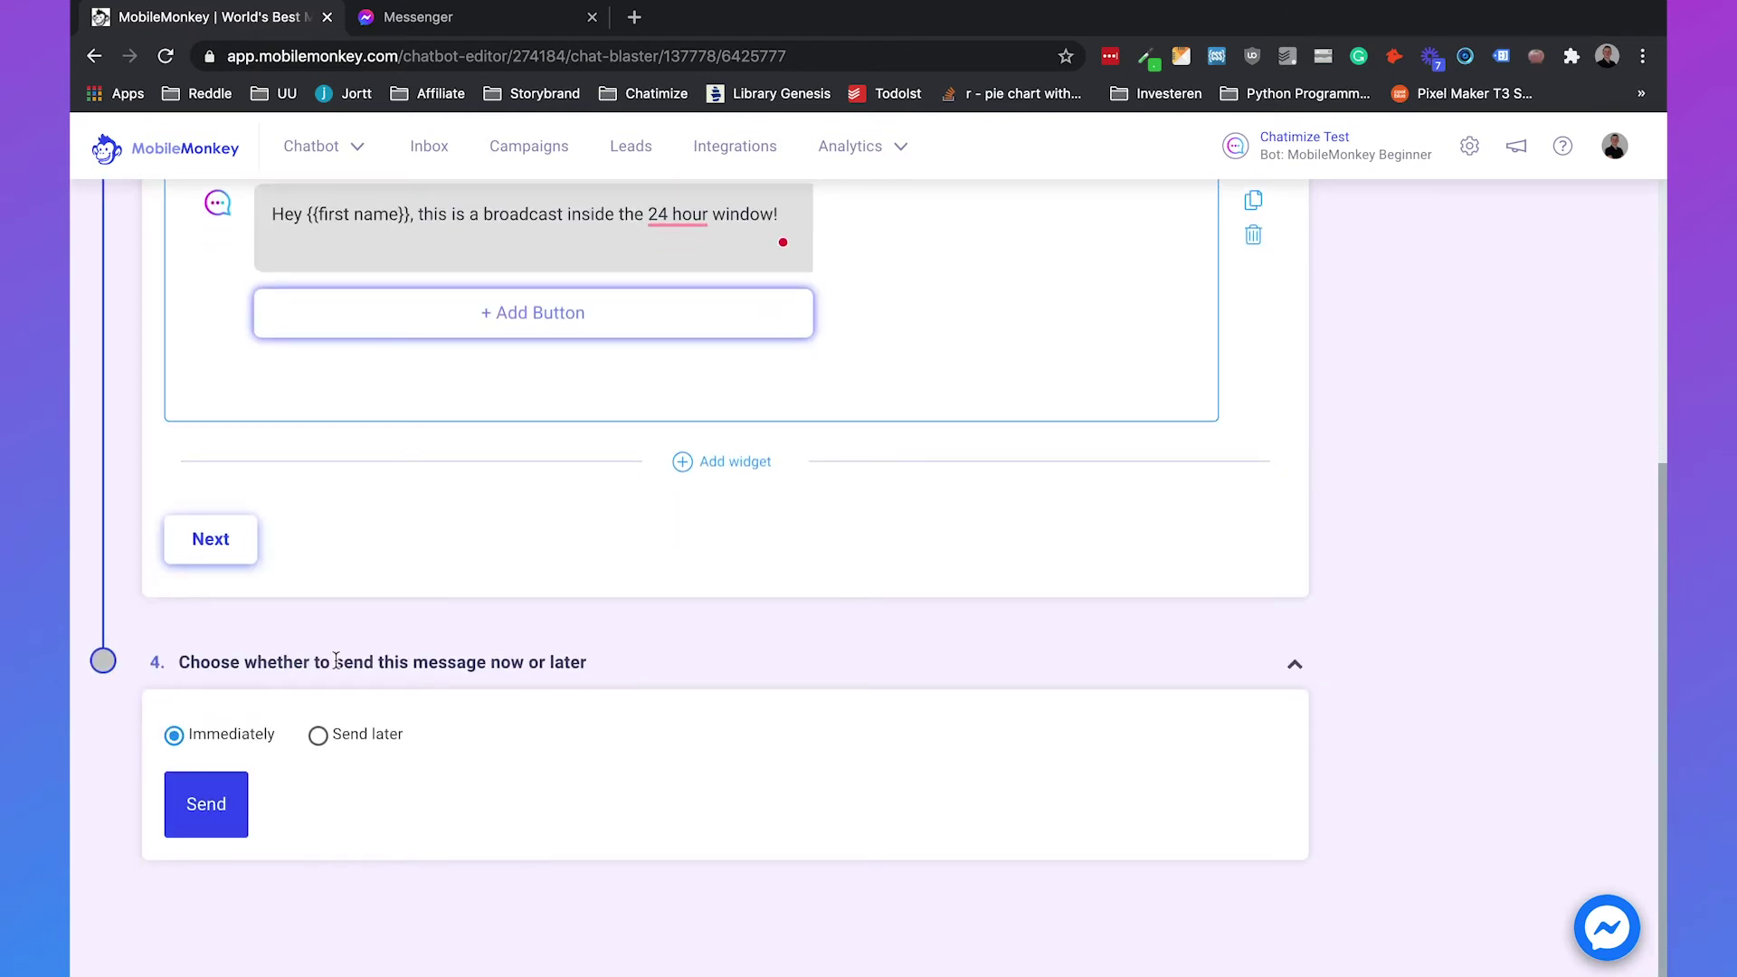
Try scheduling for 24 October, revert to Immediately, and confirm sending the blast to 1 contact
click(319, 735)
click(380, 775)
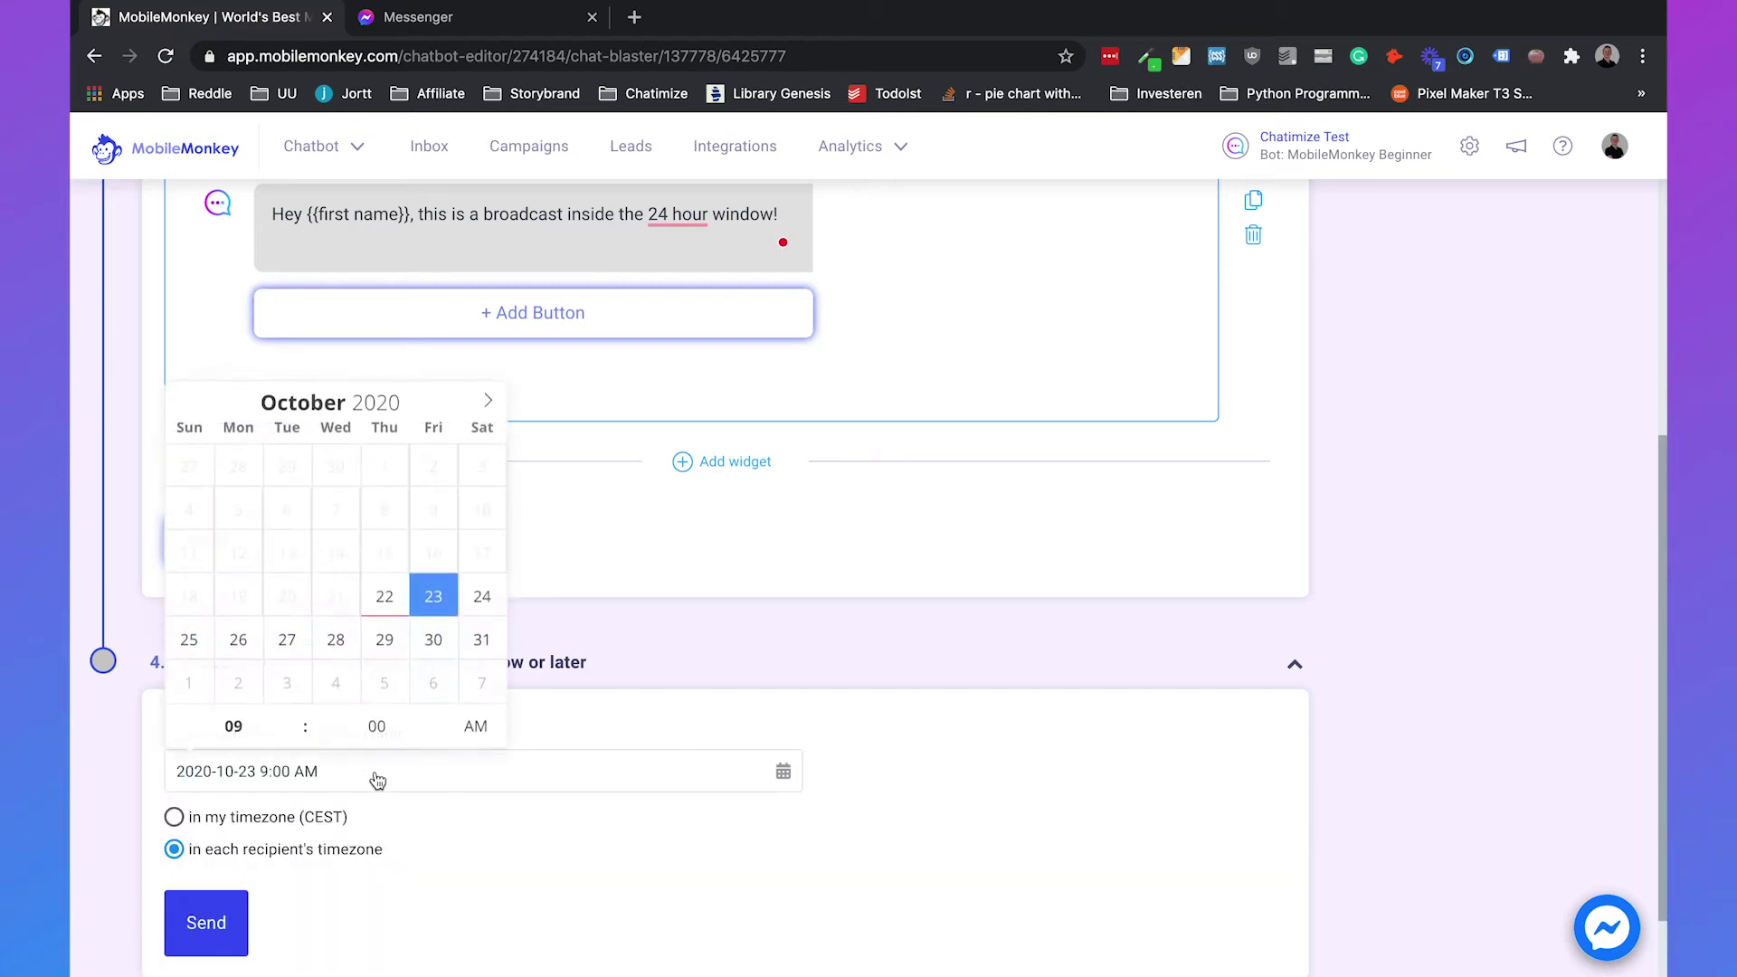
click(472, 614)
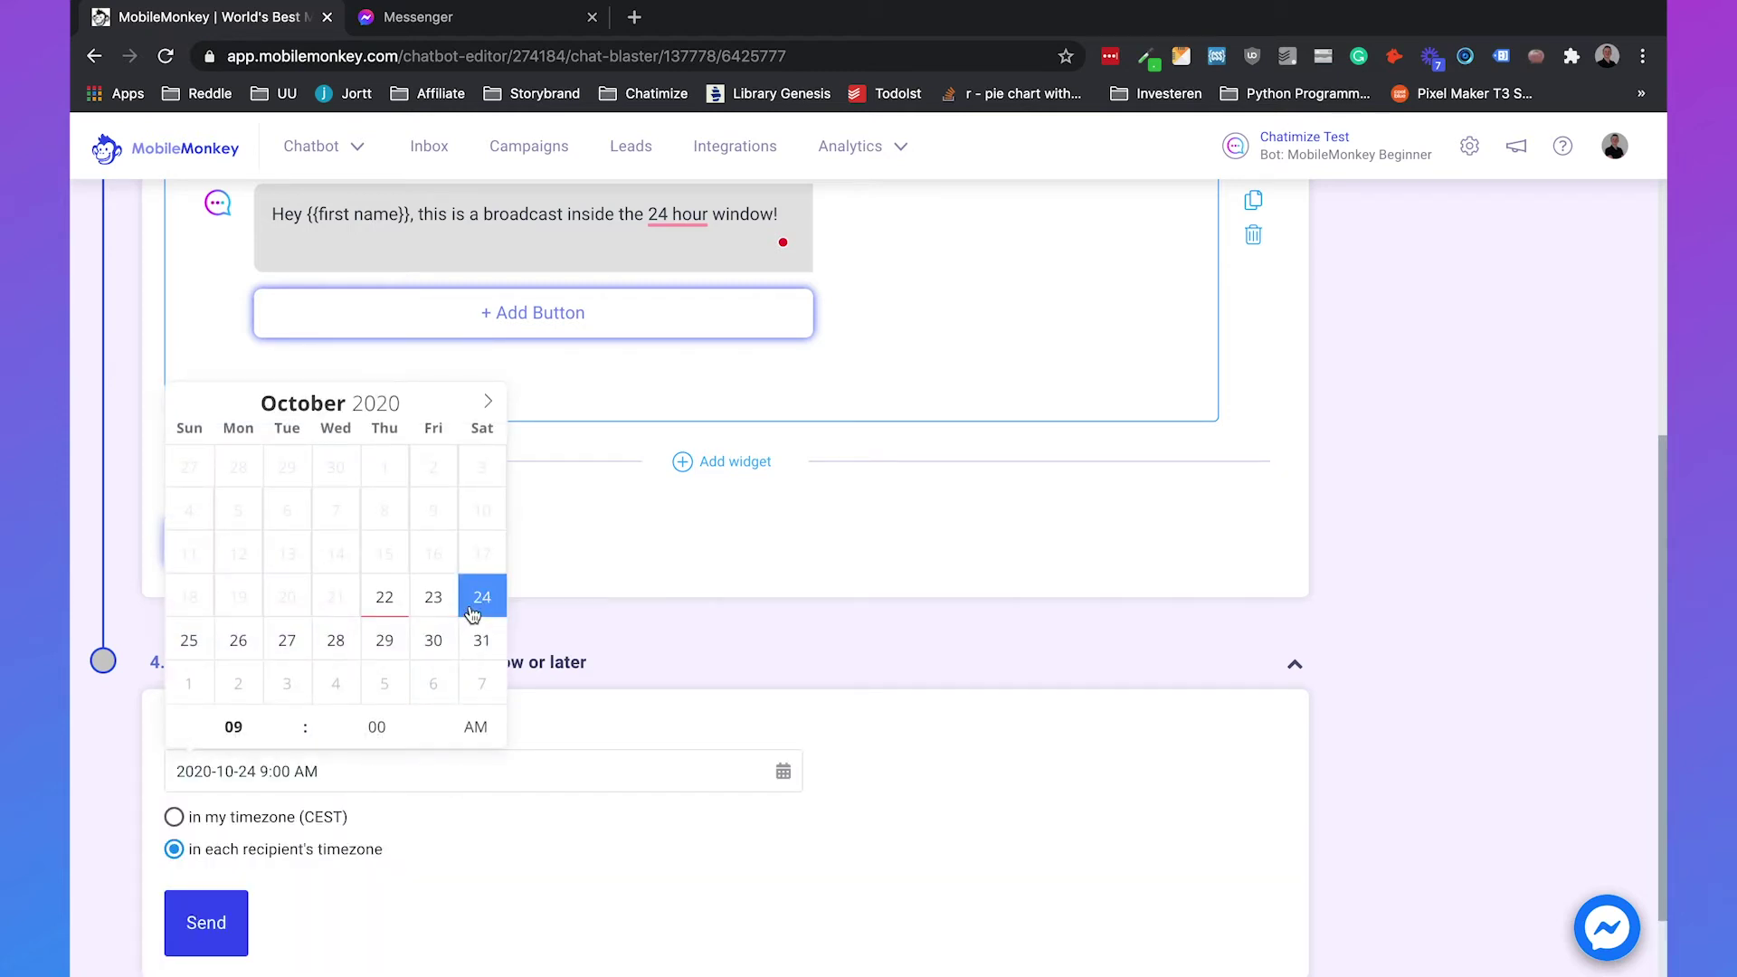
click(975, 753)
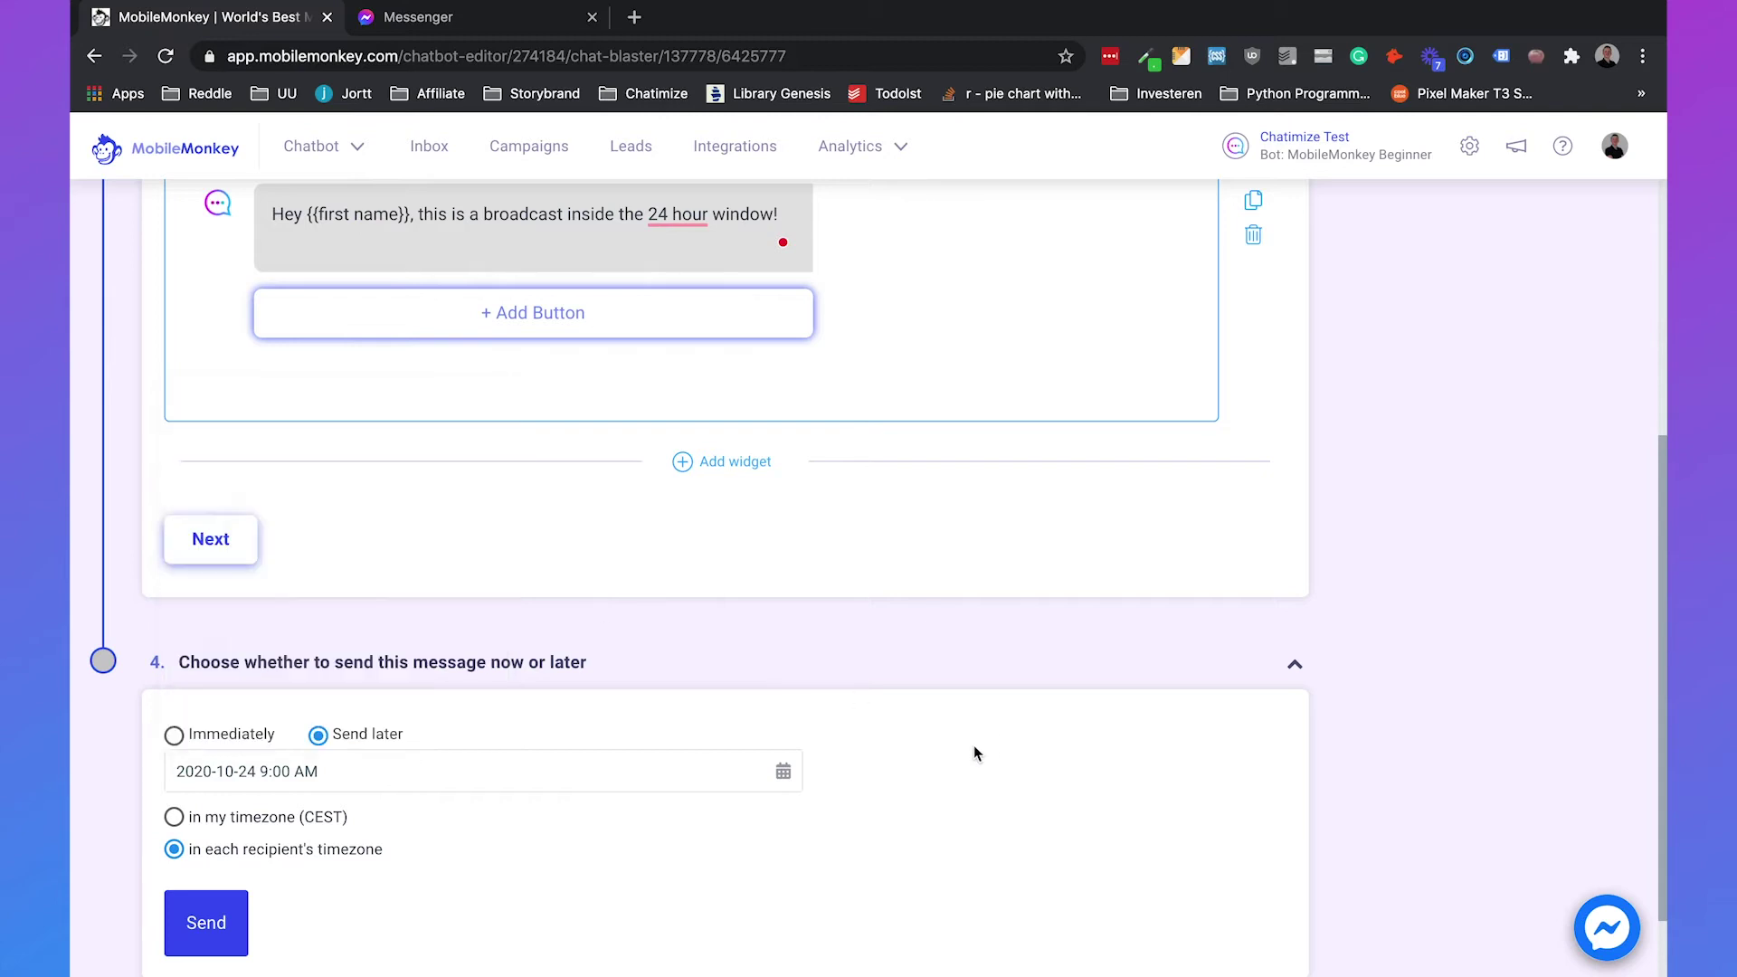
click(174, 735)
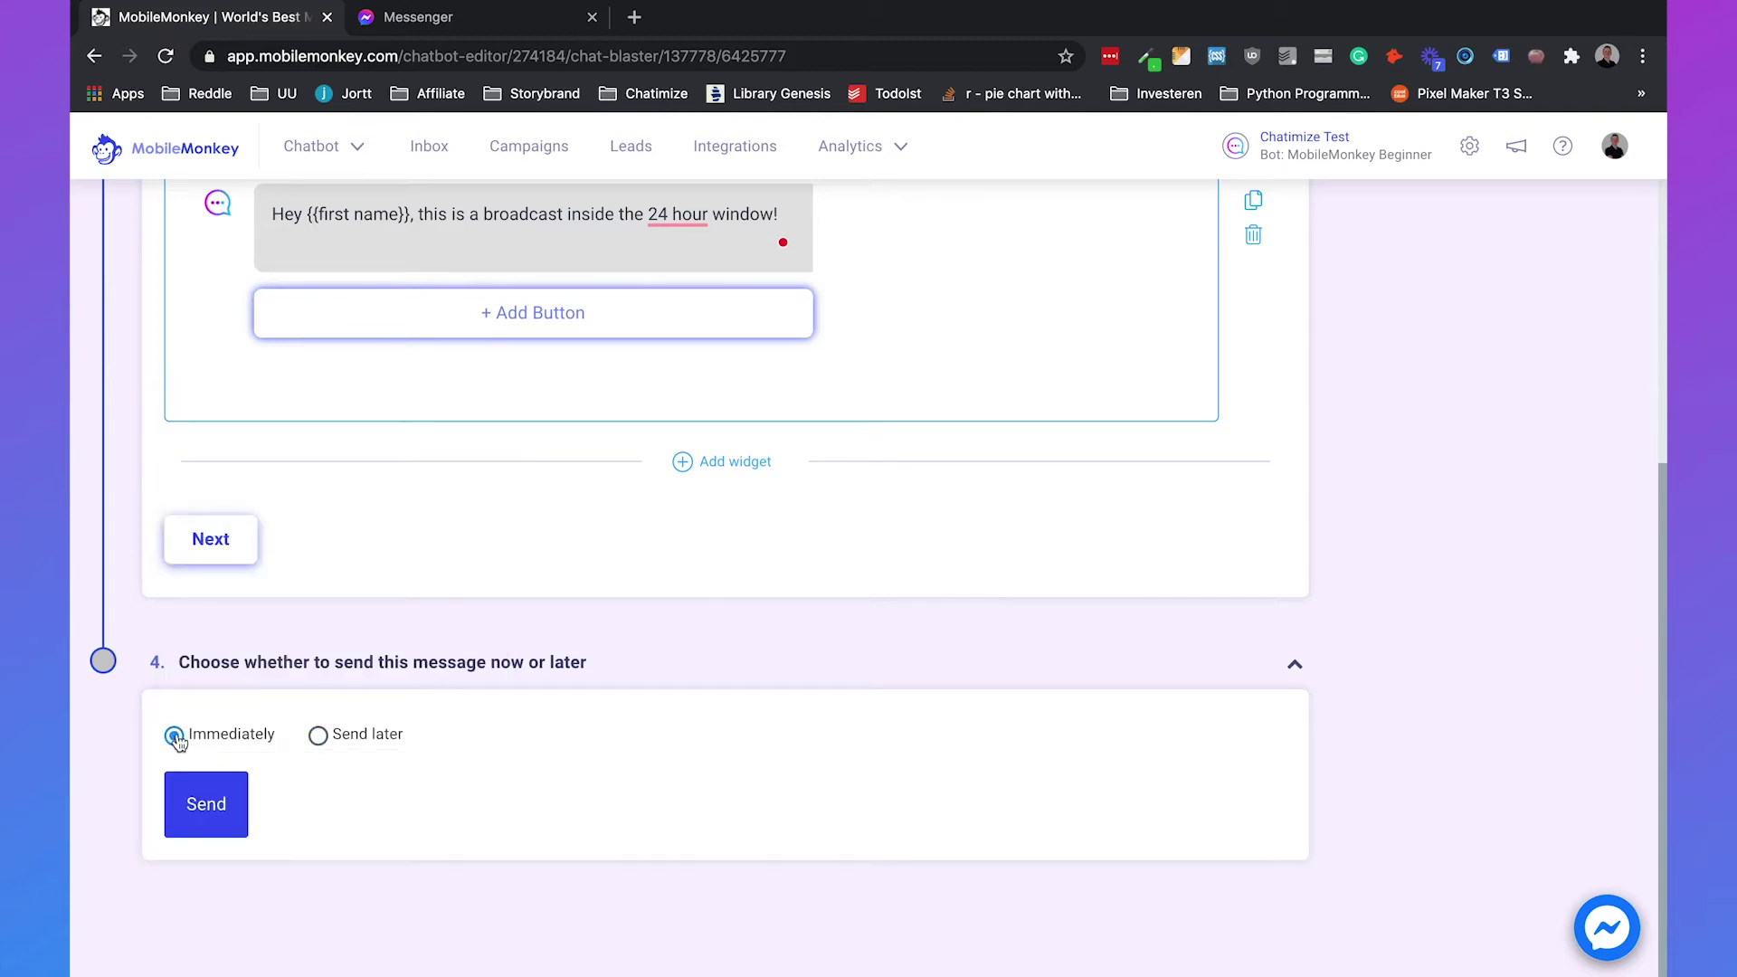
click(219, 804)
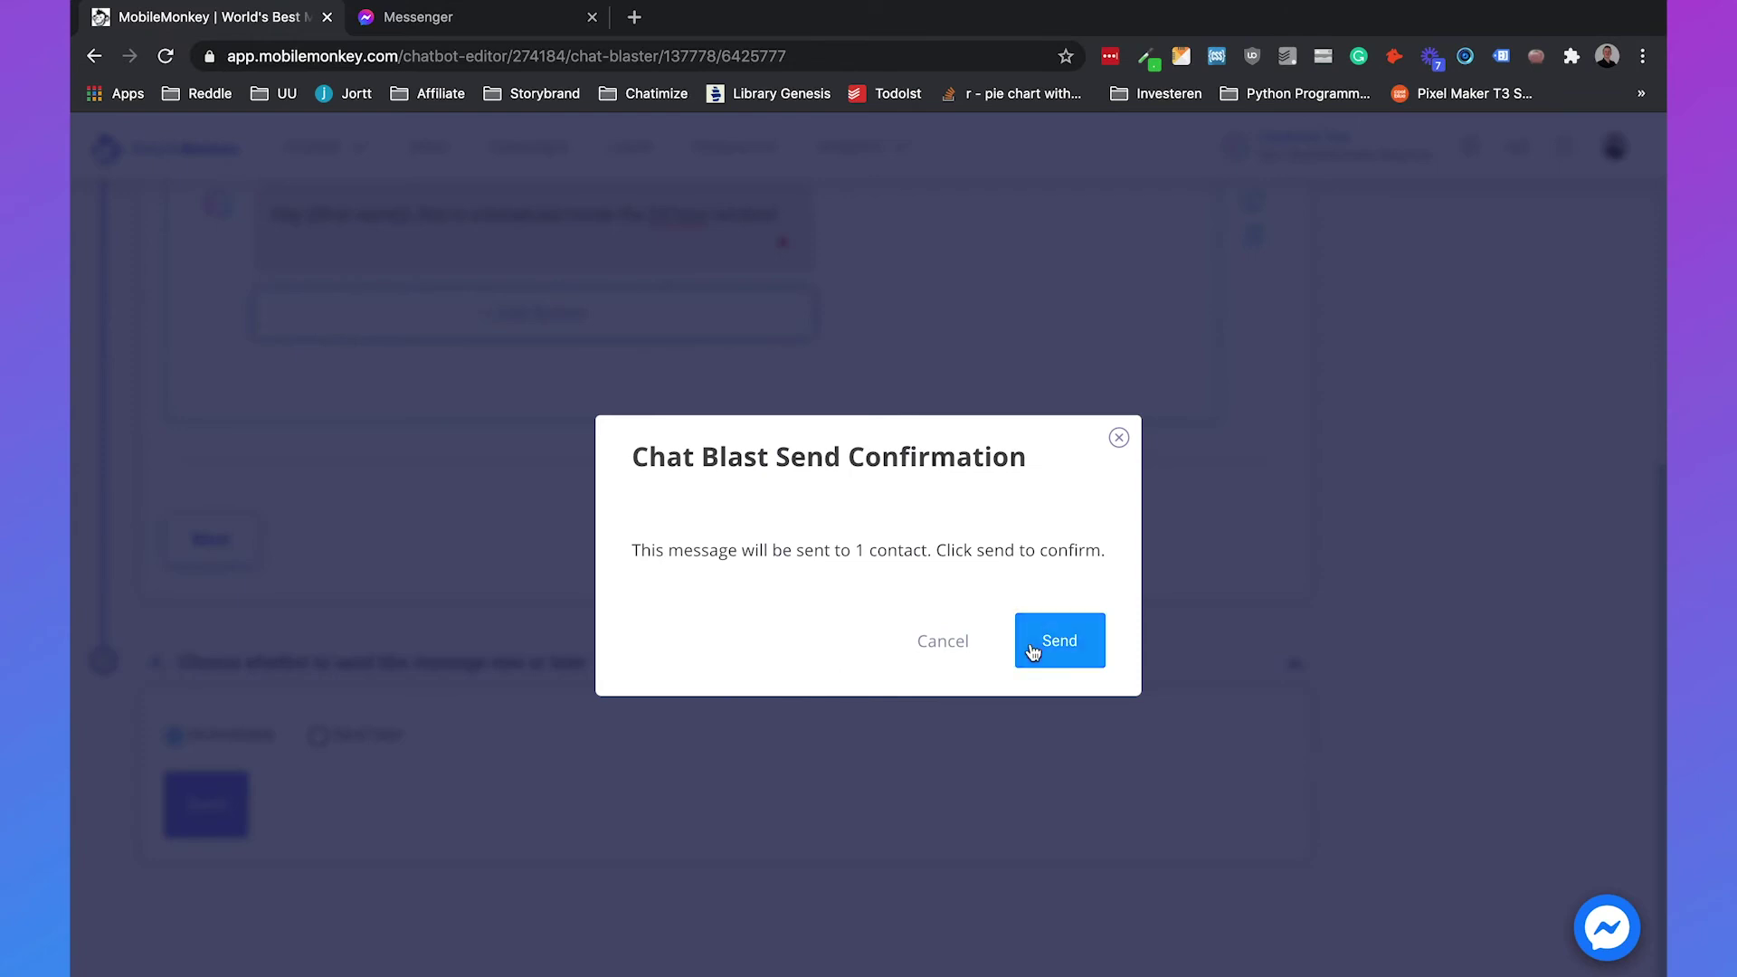
click(1054, 644)
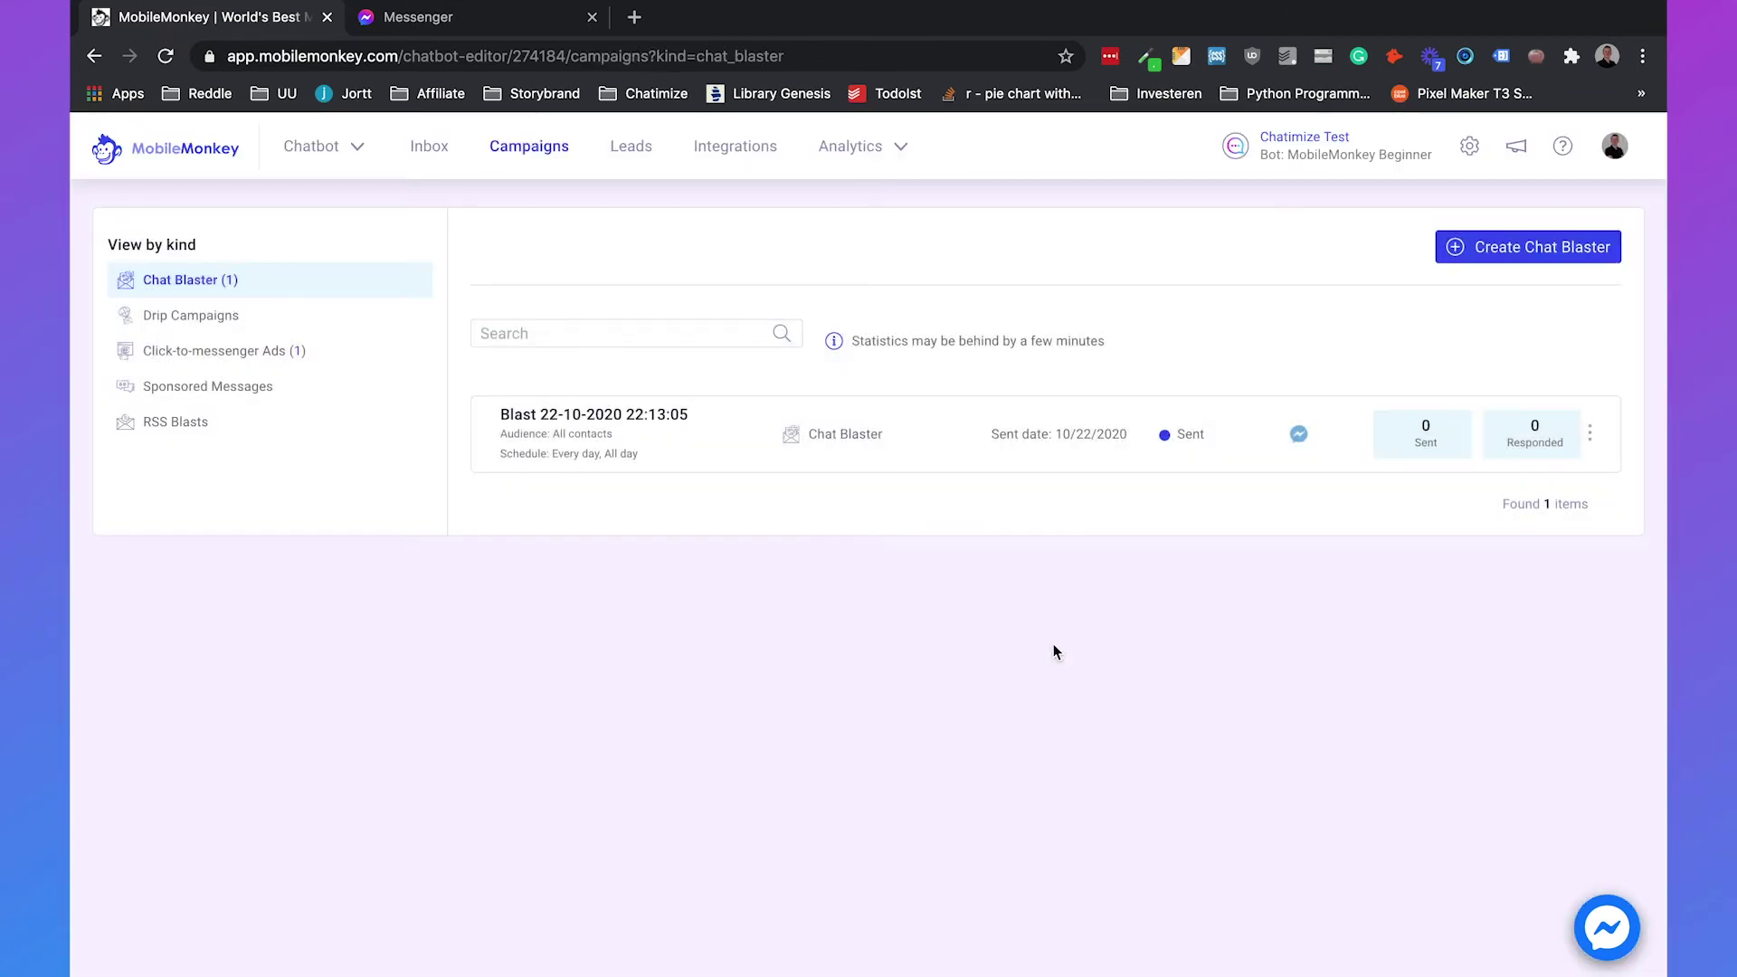
click(482, 20)
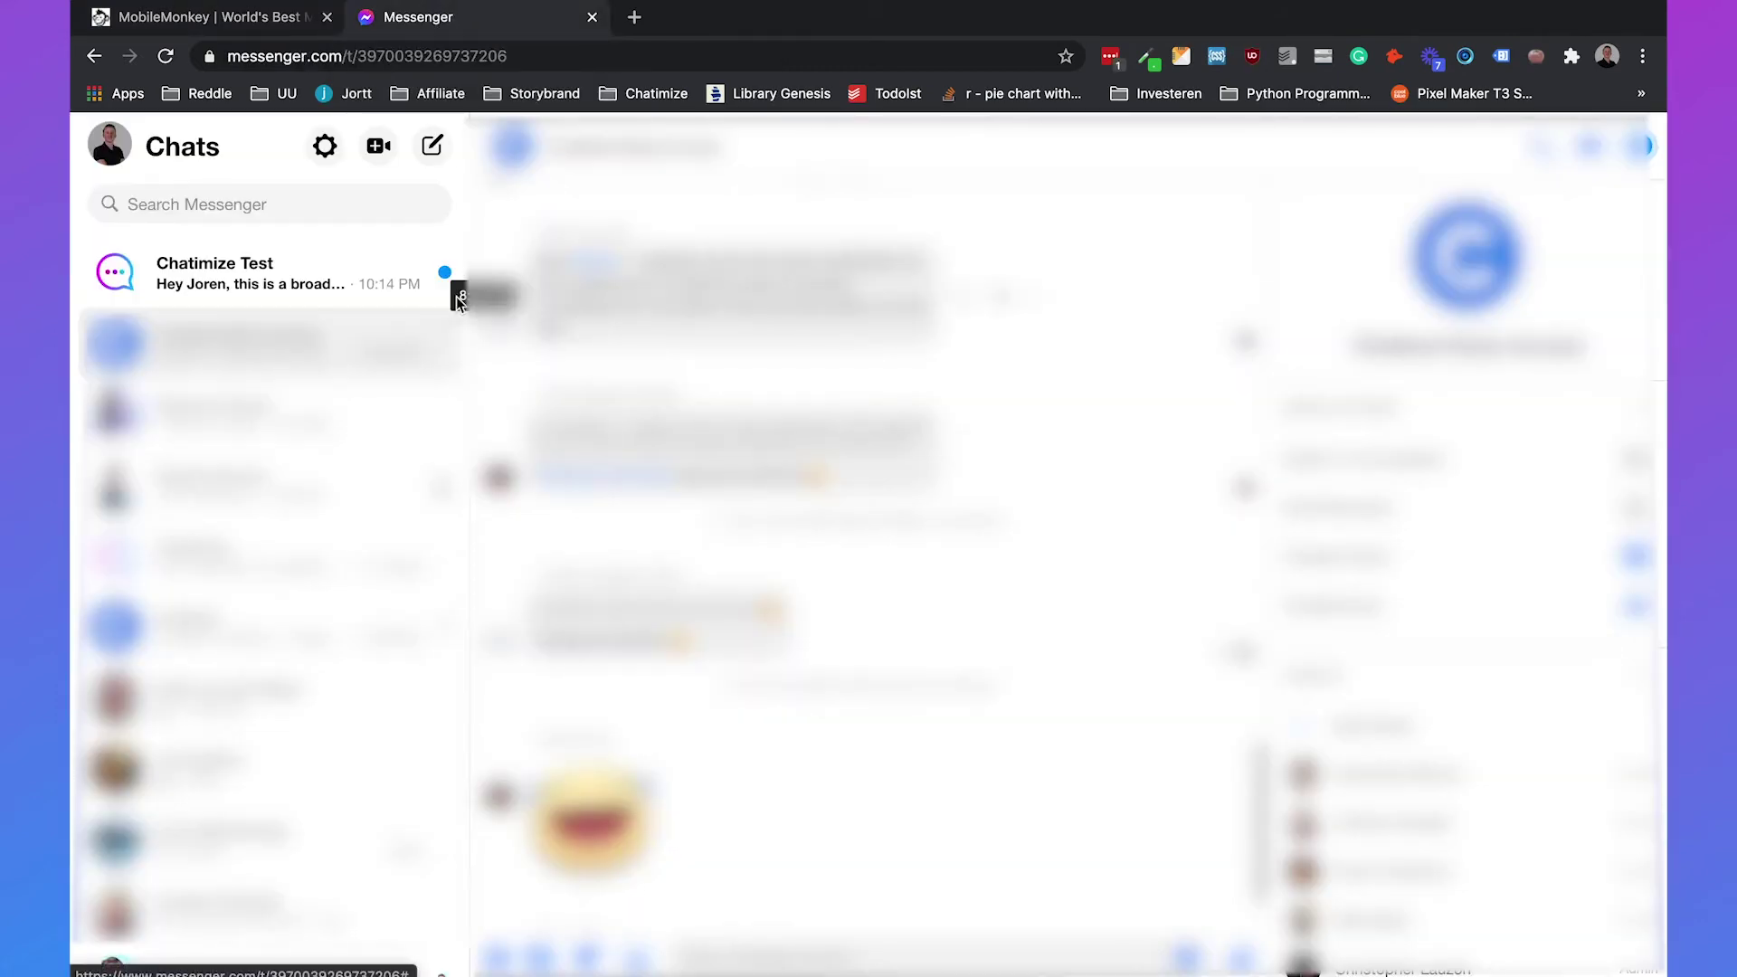
click(328, 282)
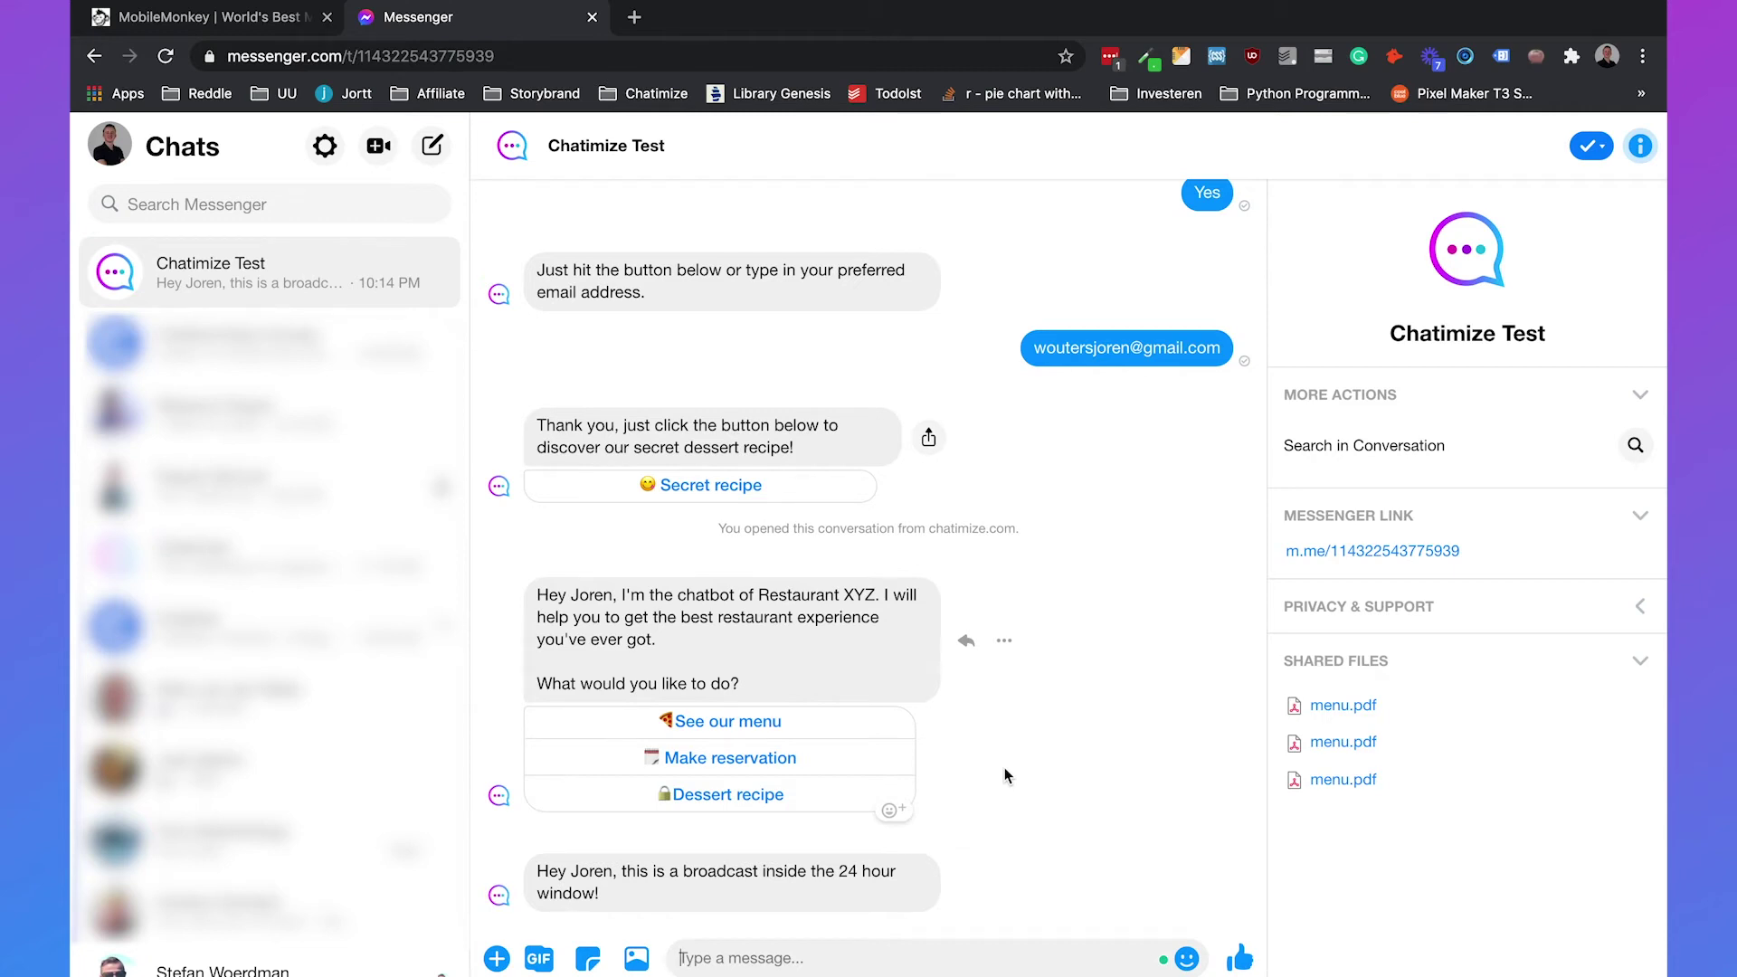
click(215, 25)
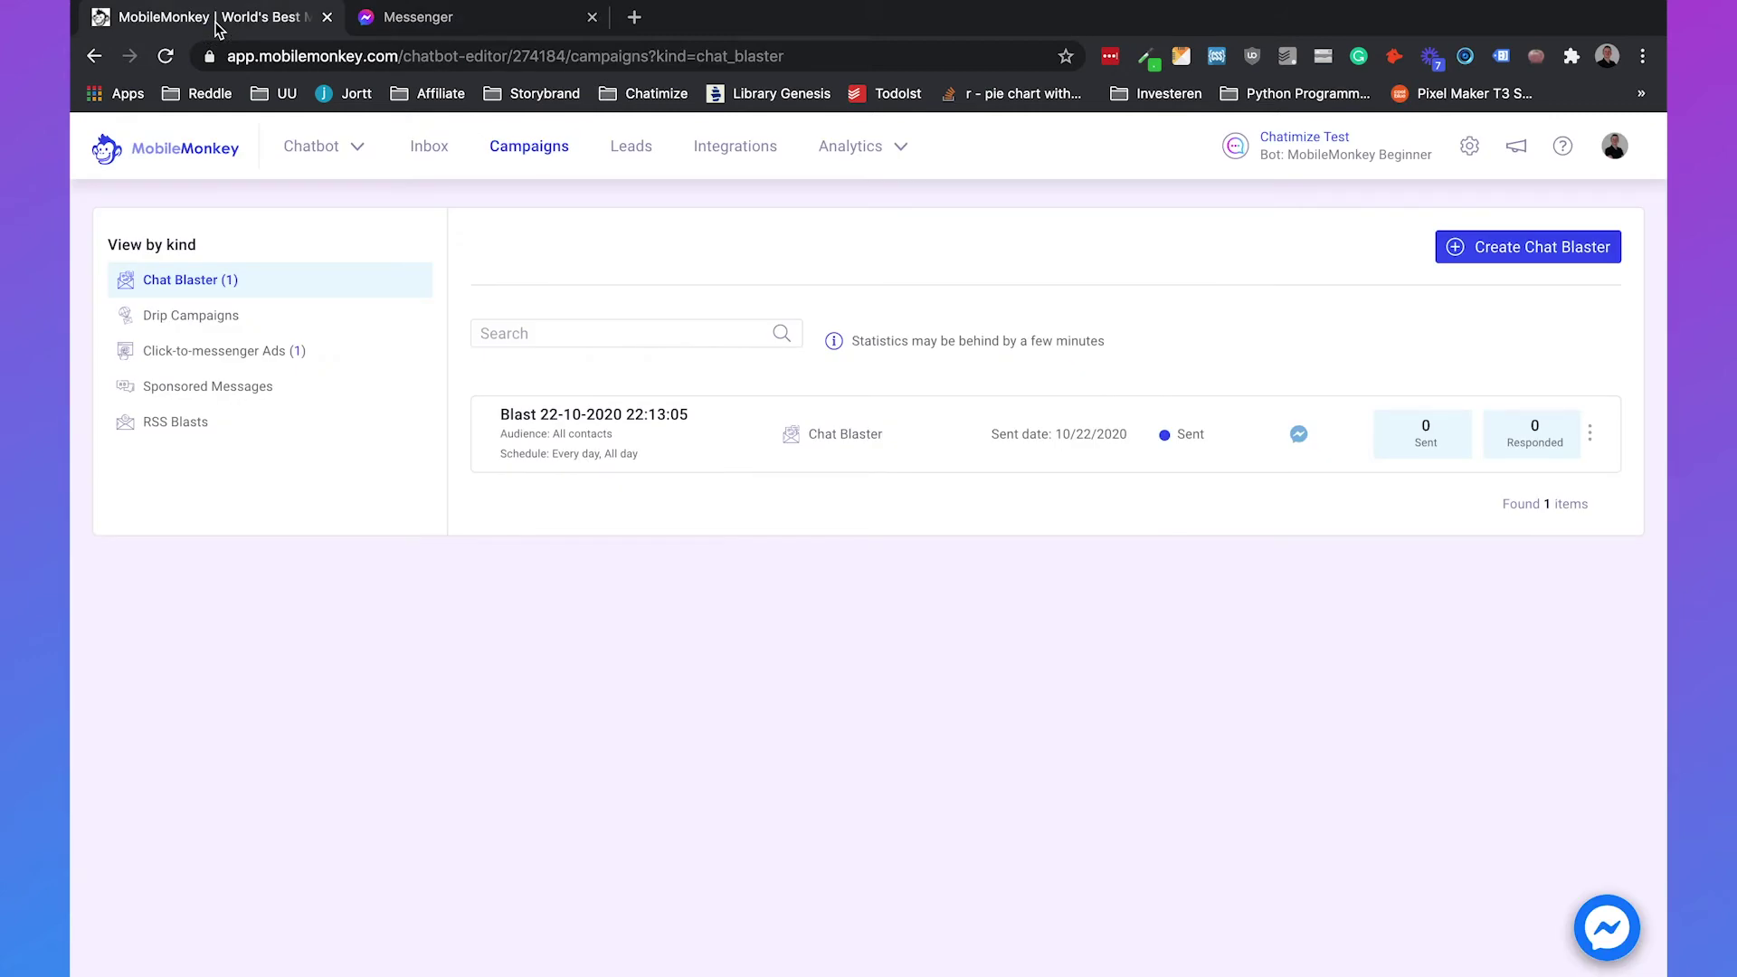
Create a new Chat Blast with Notification/Update content and check the Confirmed Event Update message tag
click(1538, 257)
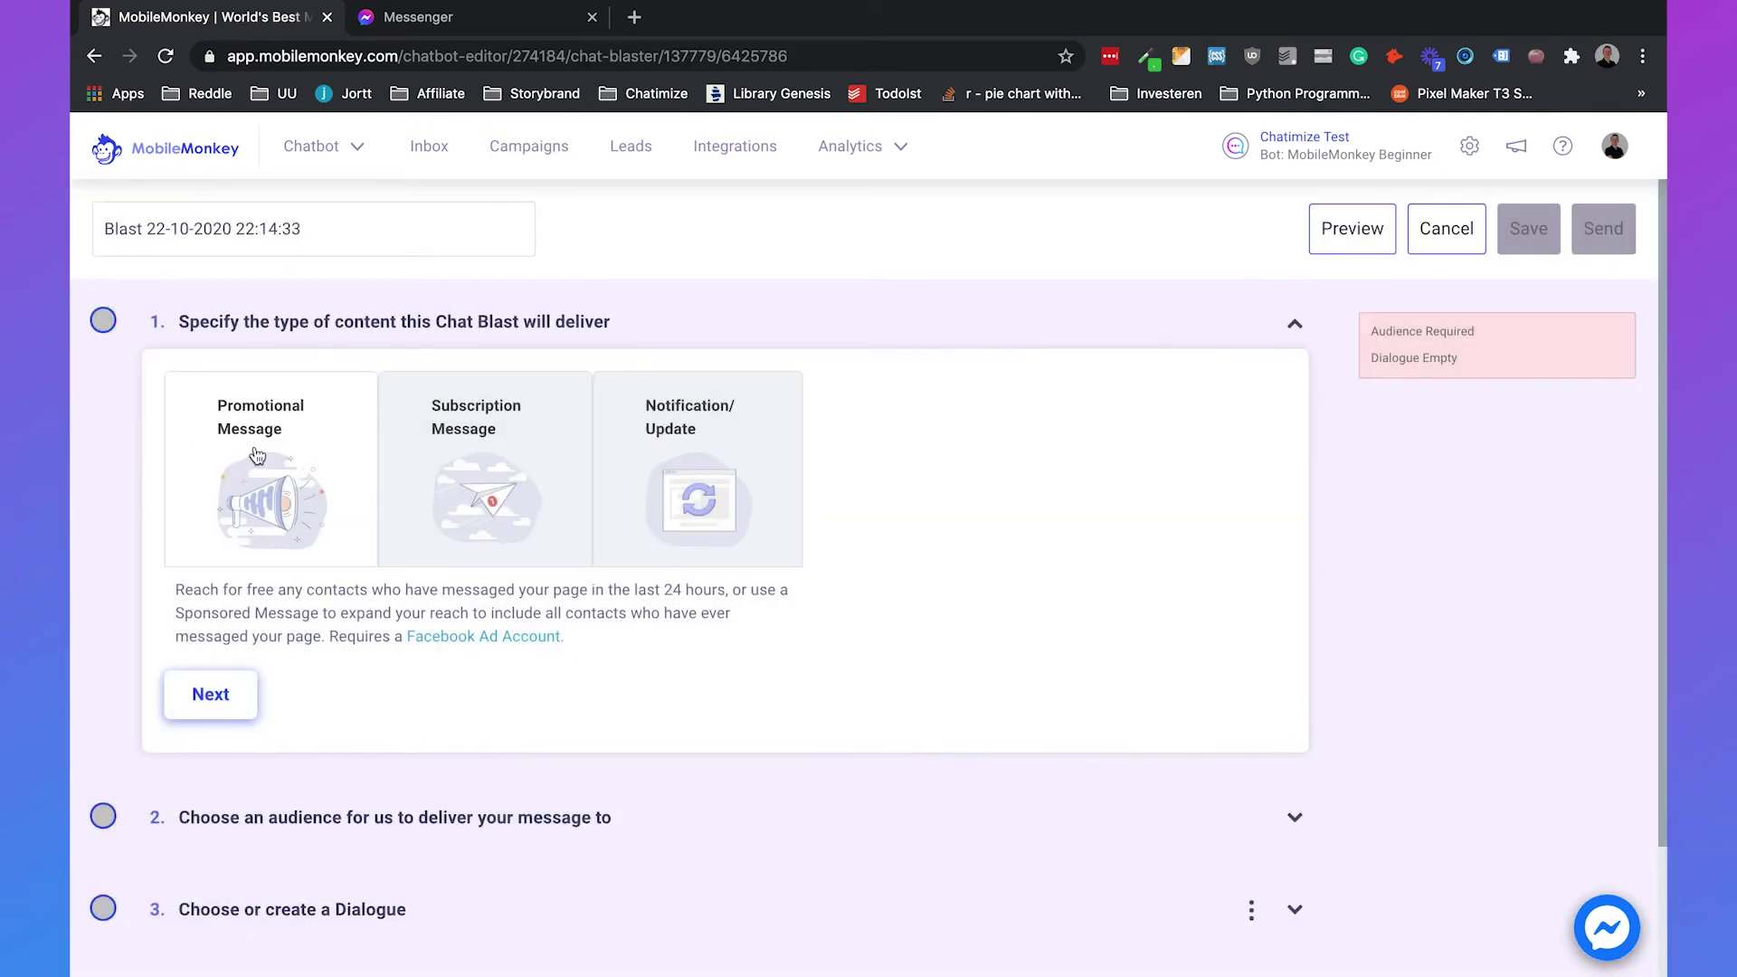
click(679, 444)
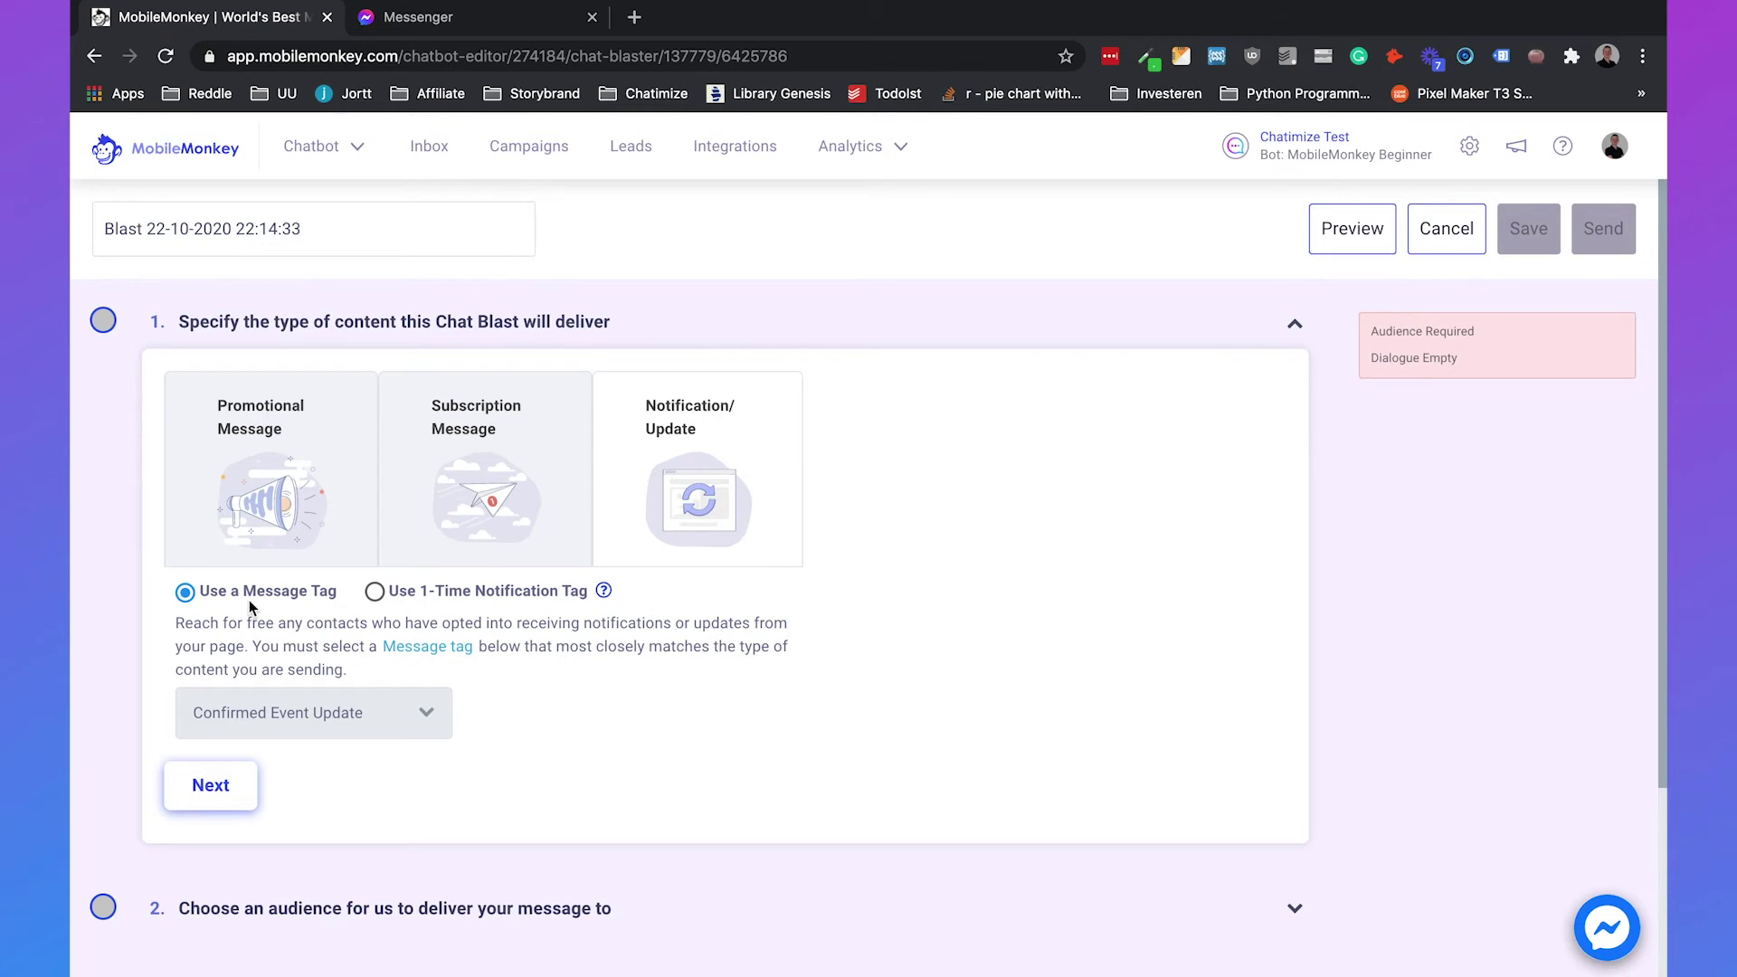
scroll(248, 600, down, 1)
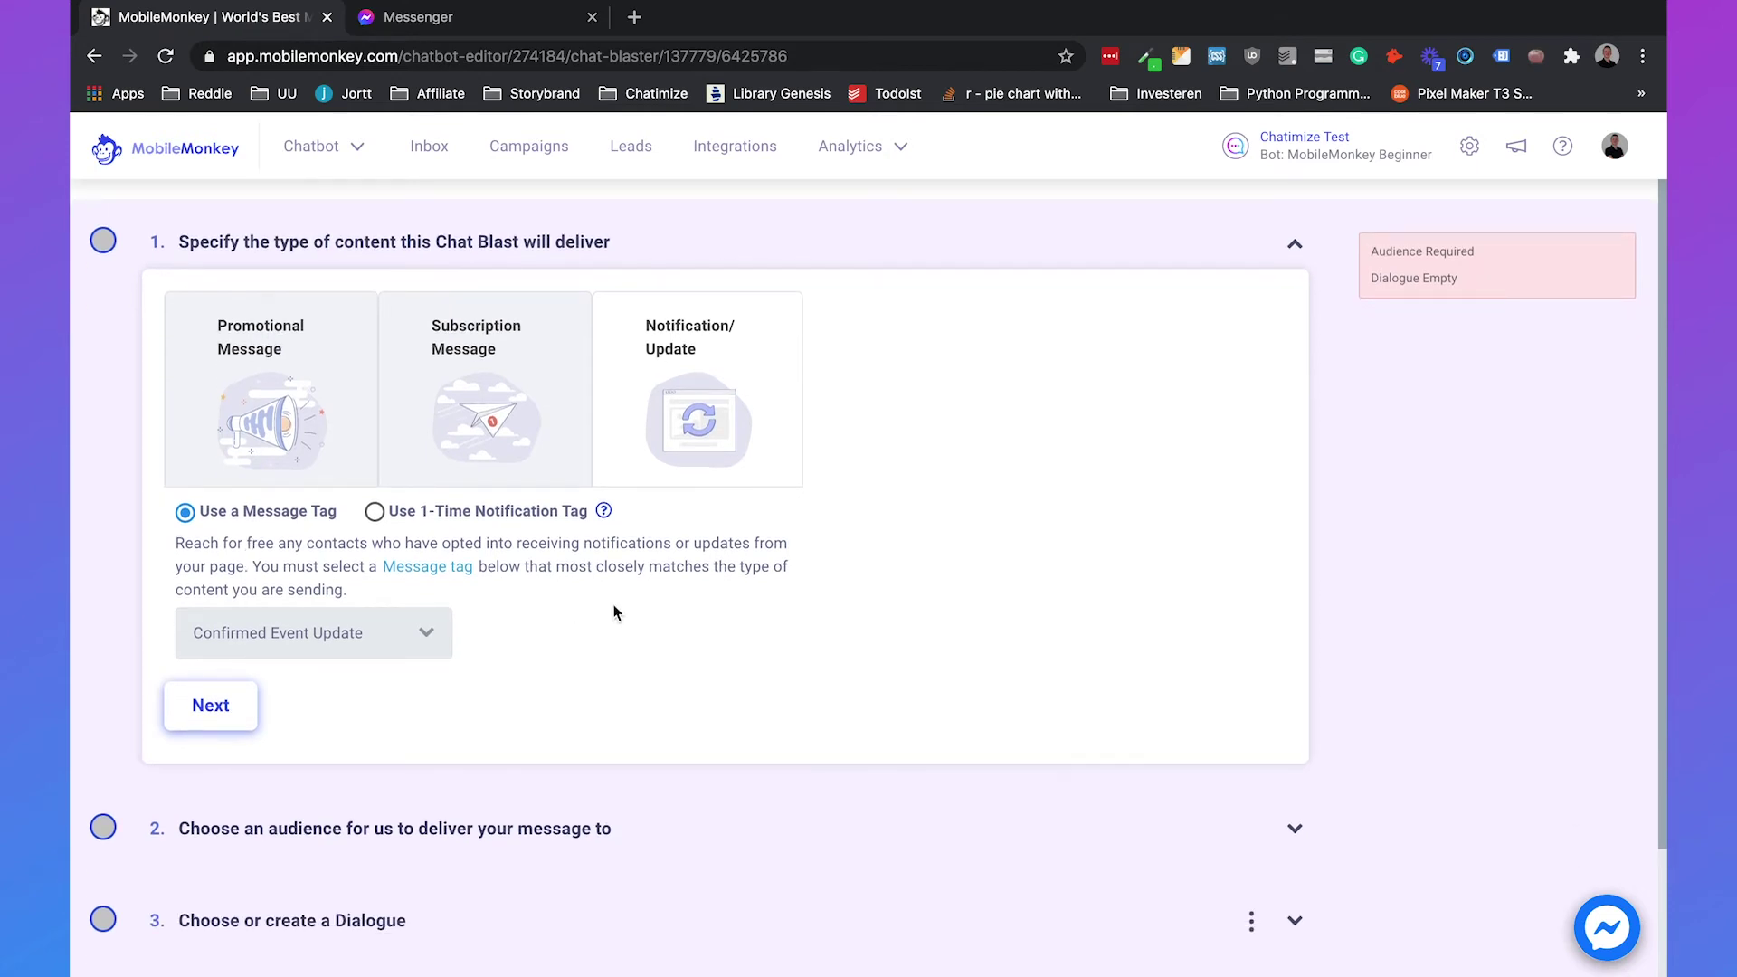
click(392, 642)
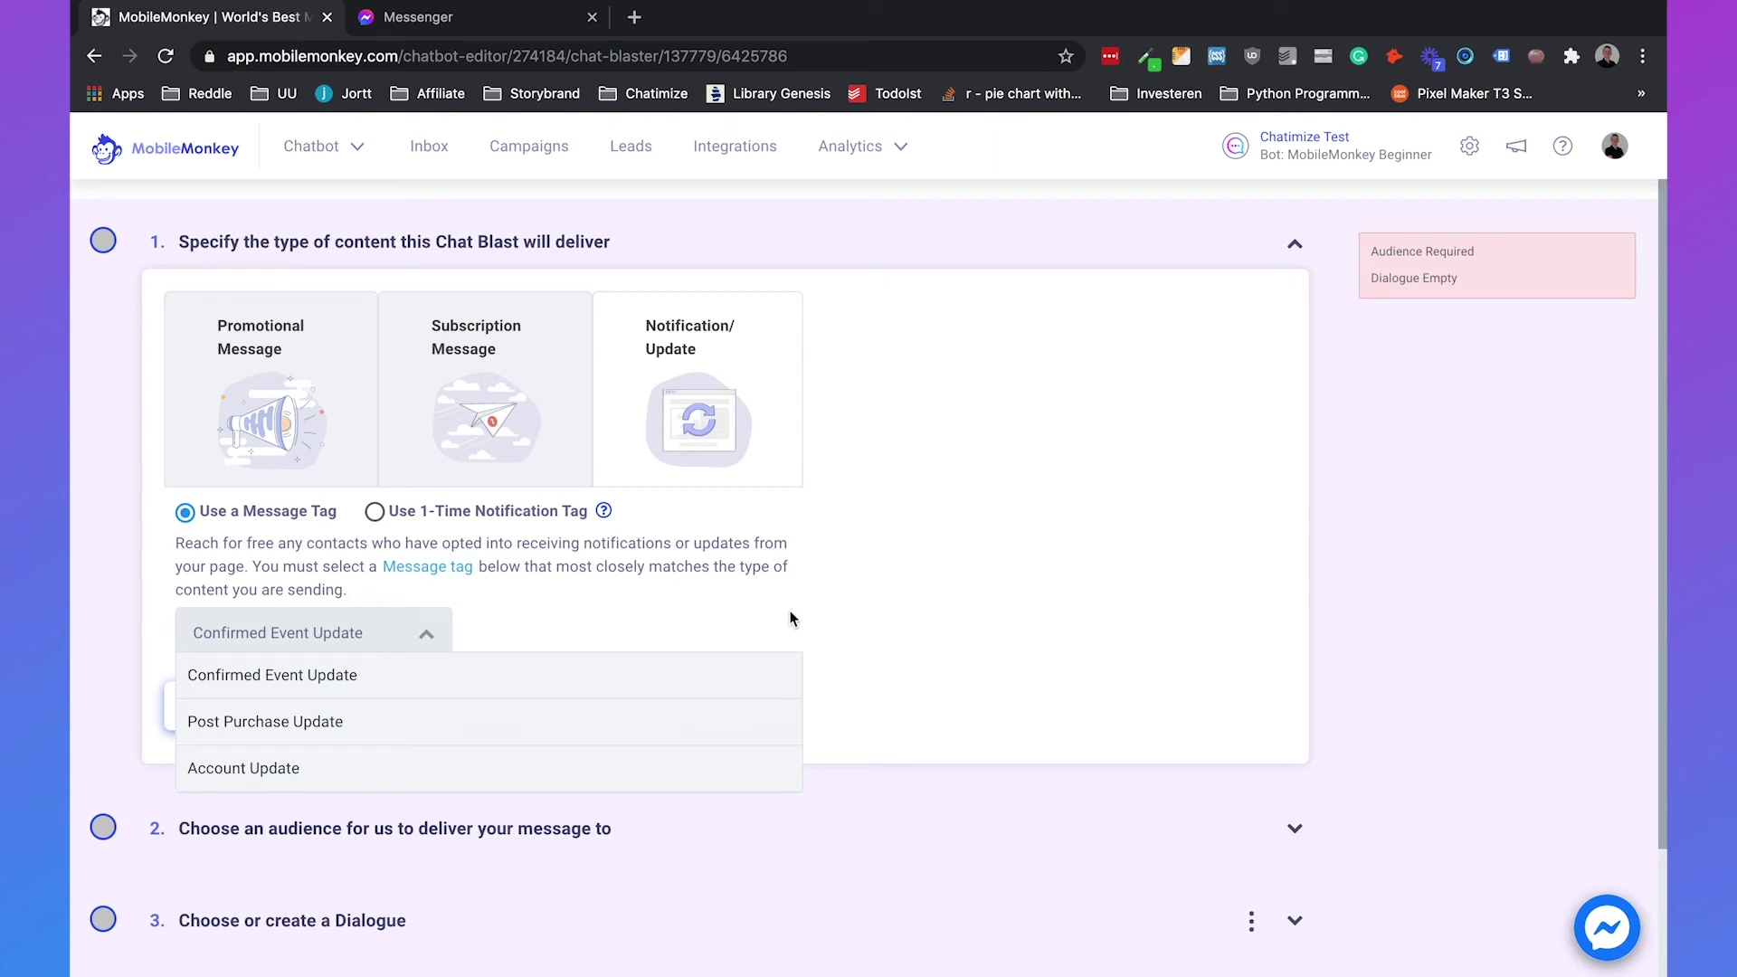
Keep the Confirmed Event Update tag and target the blast at All contacts
click(535, 680)
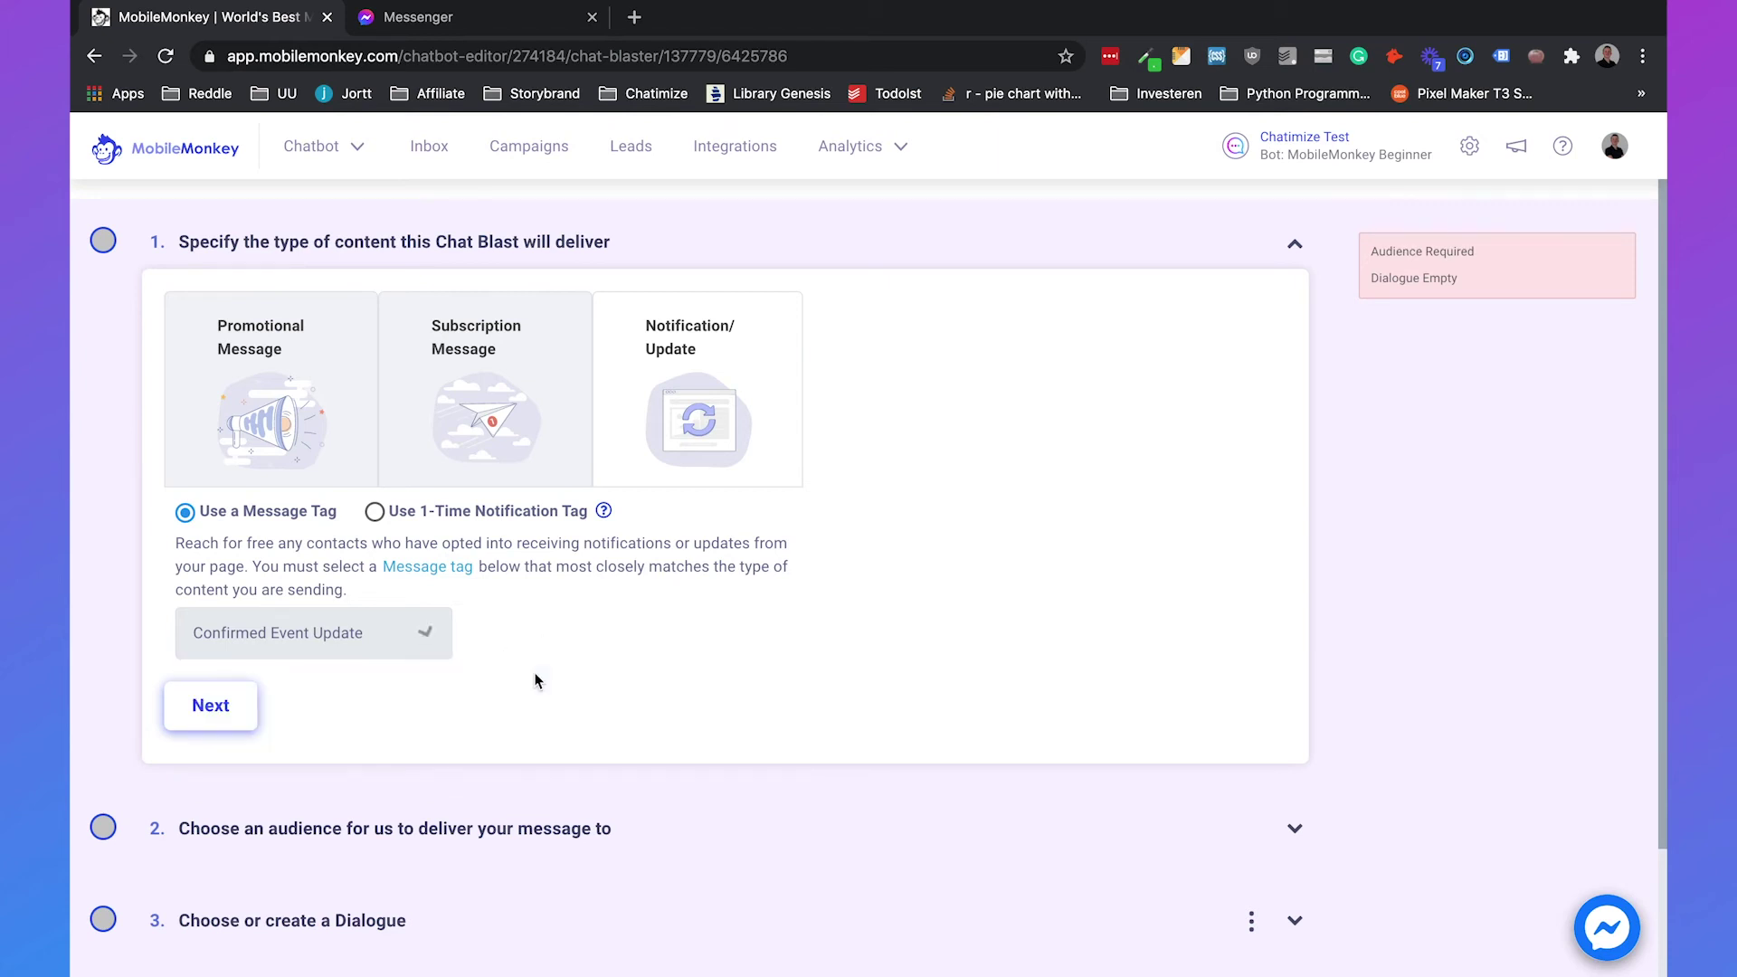
click(217, 714)
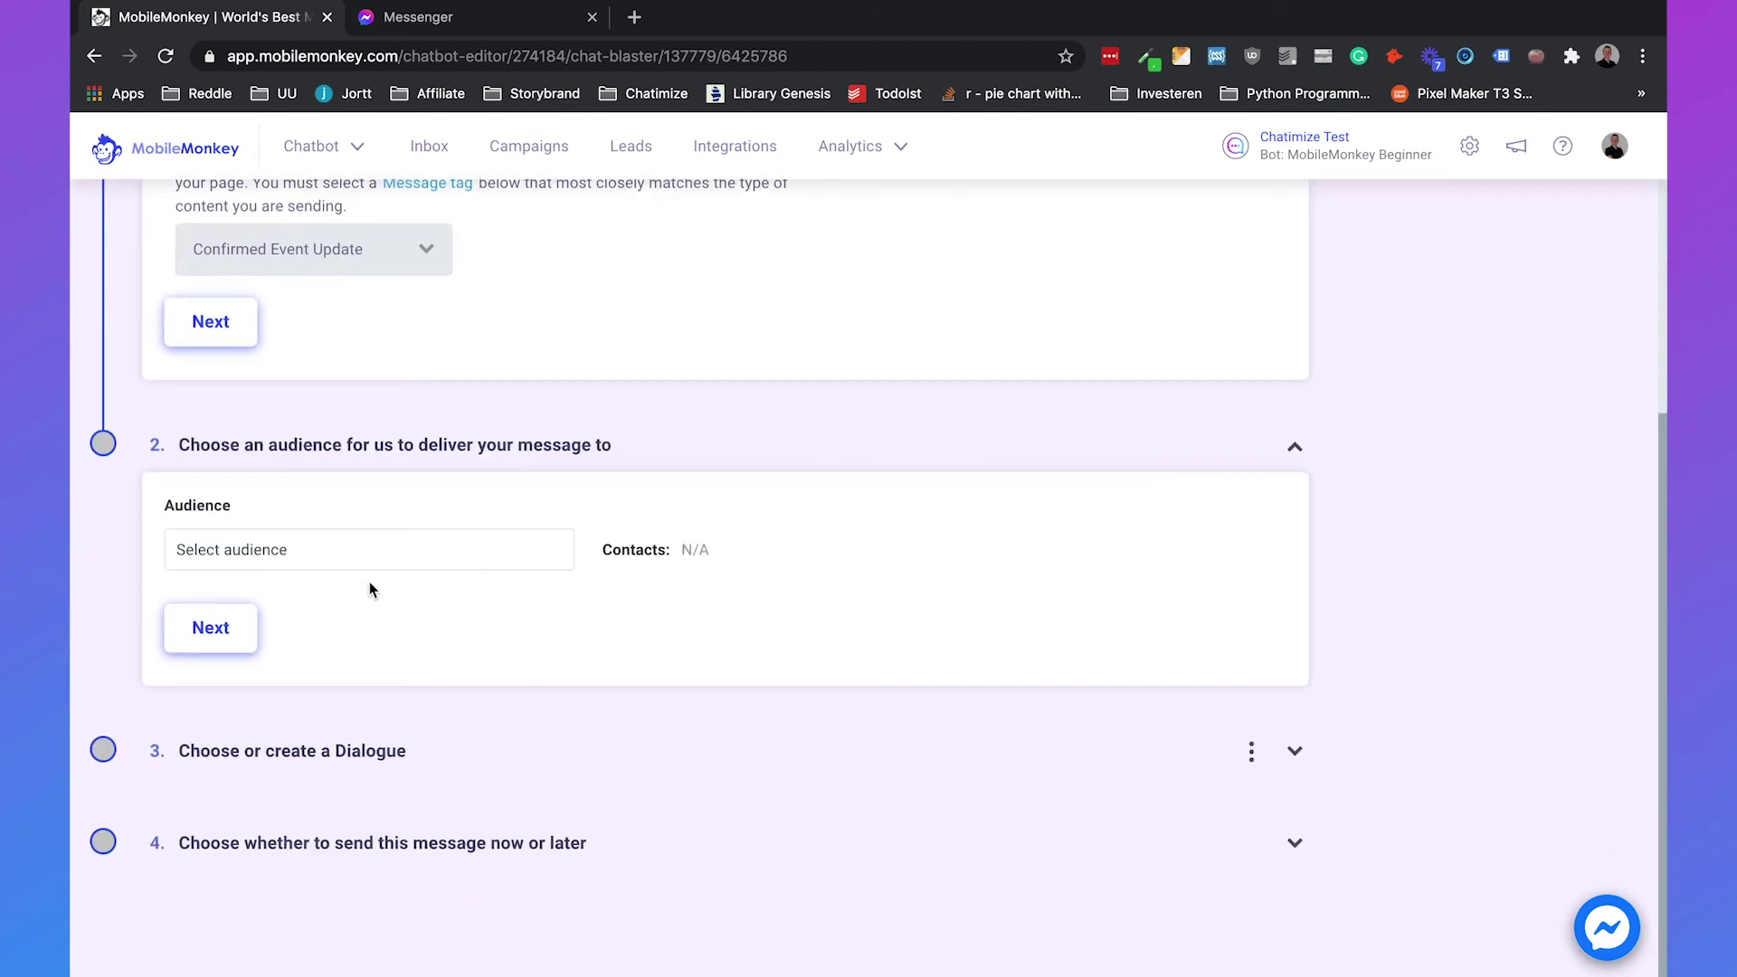
click(346, 546)
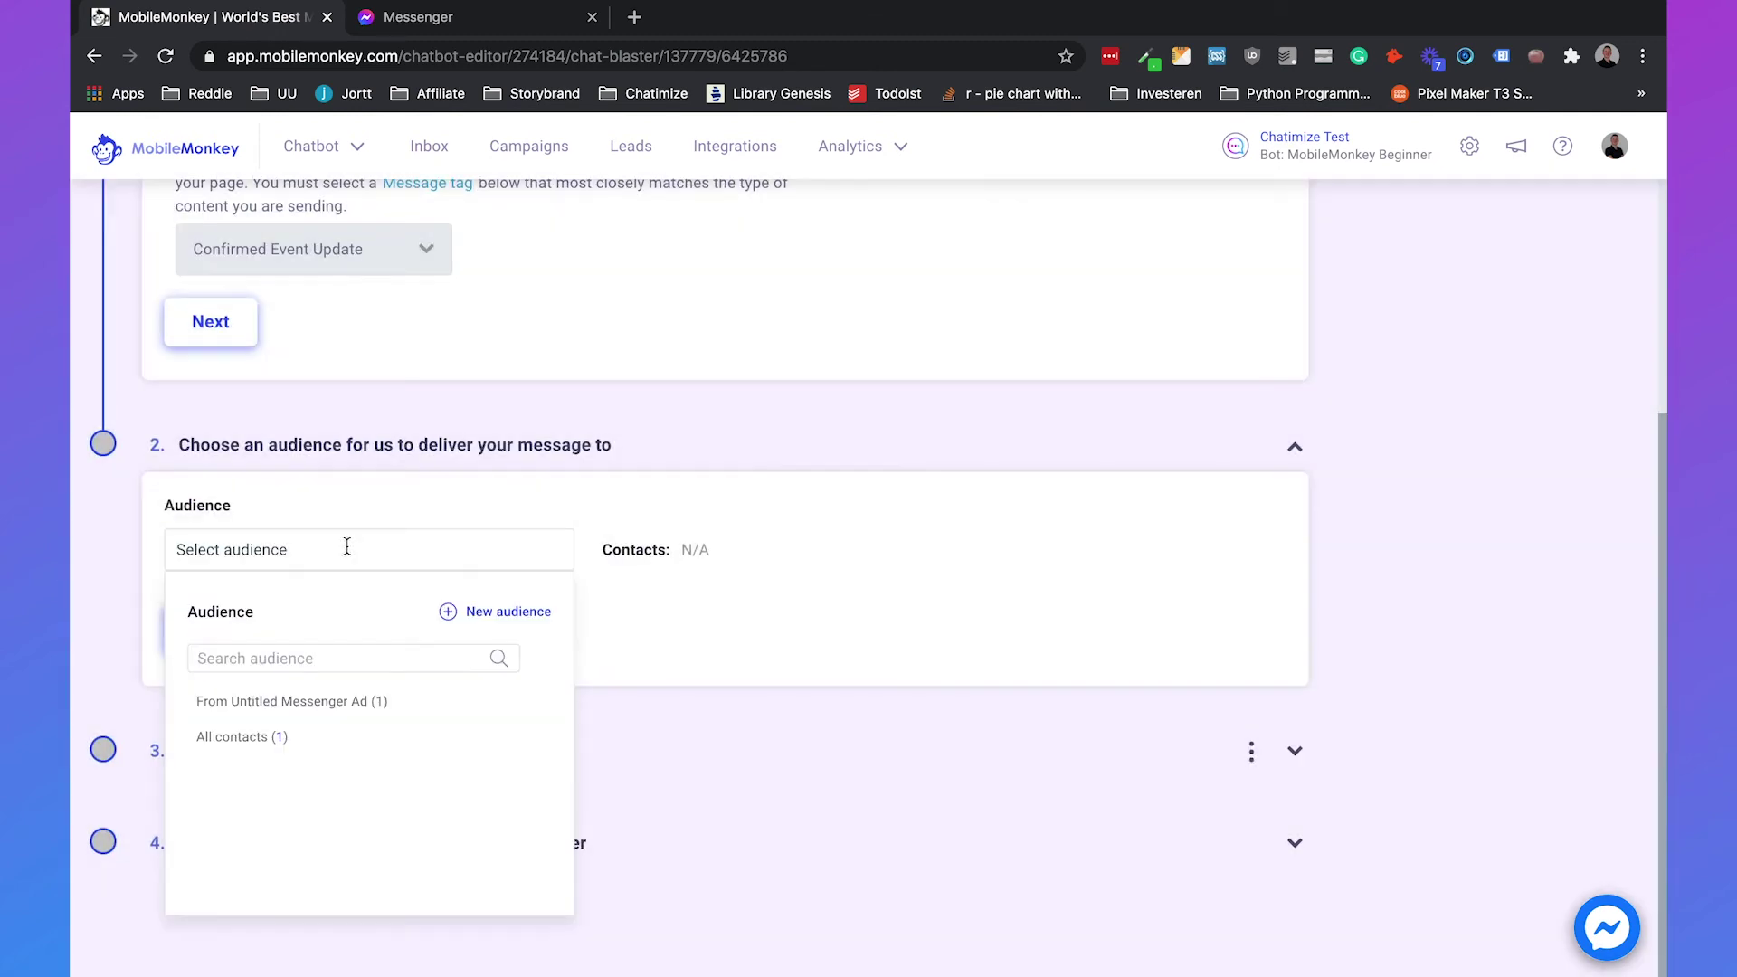
click(243, 737)
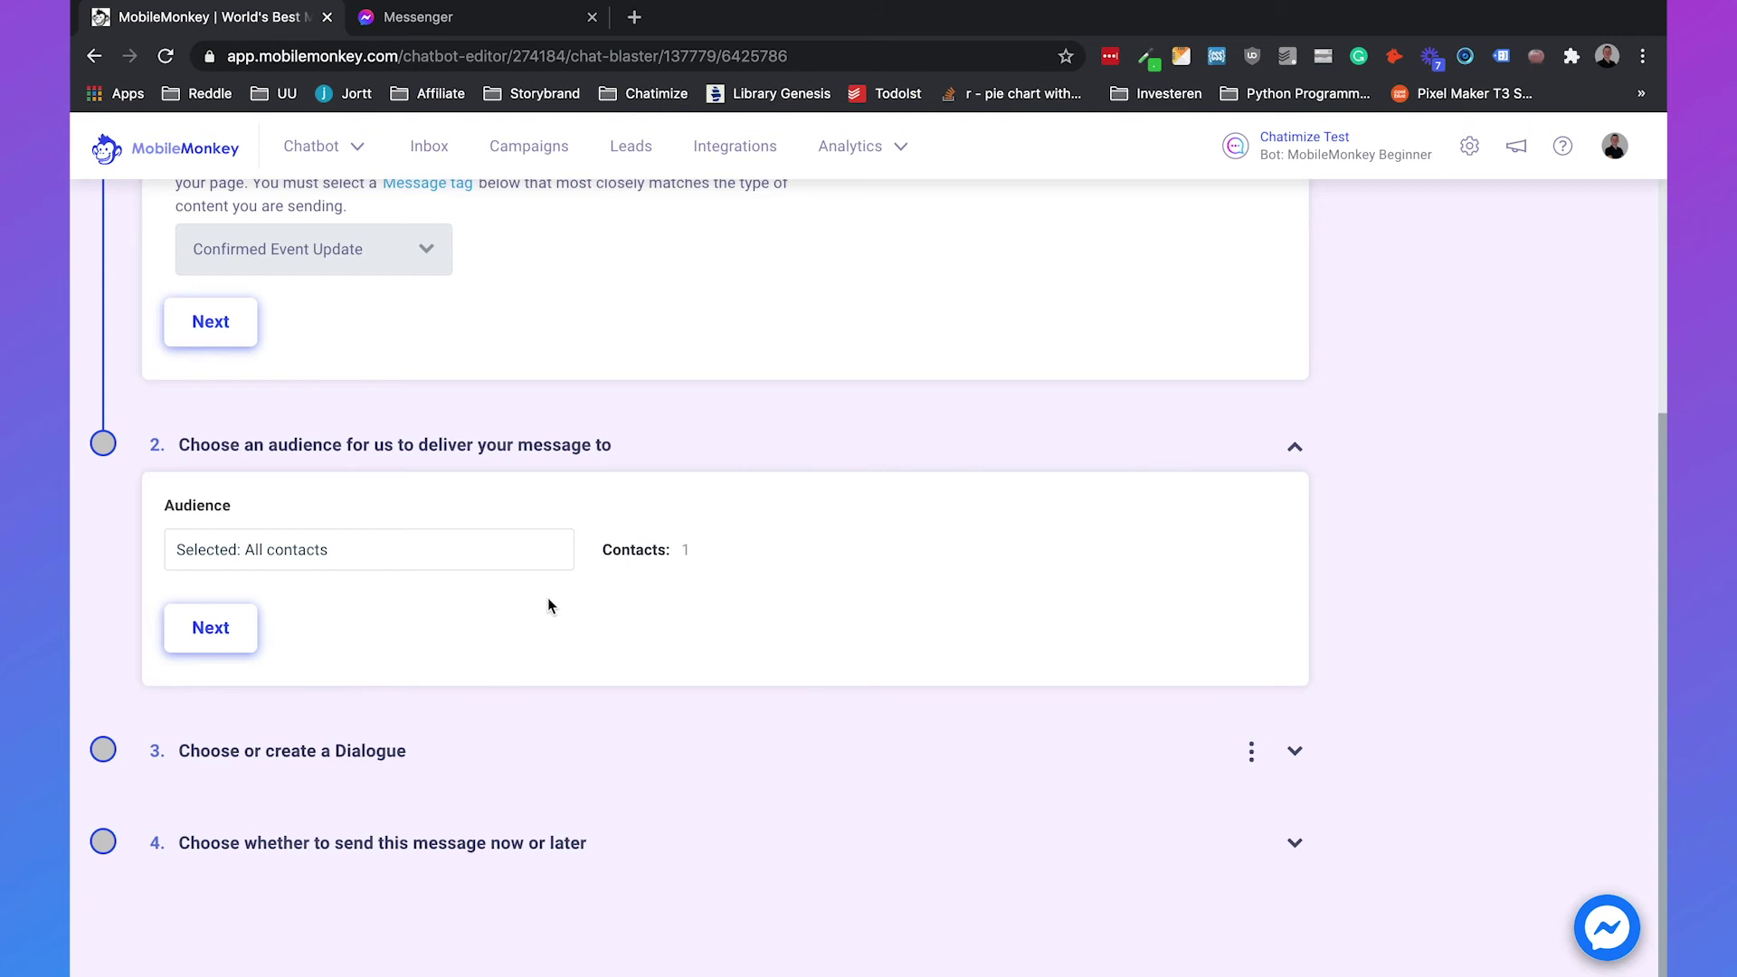
click(211, 627)
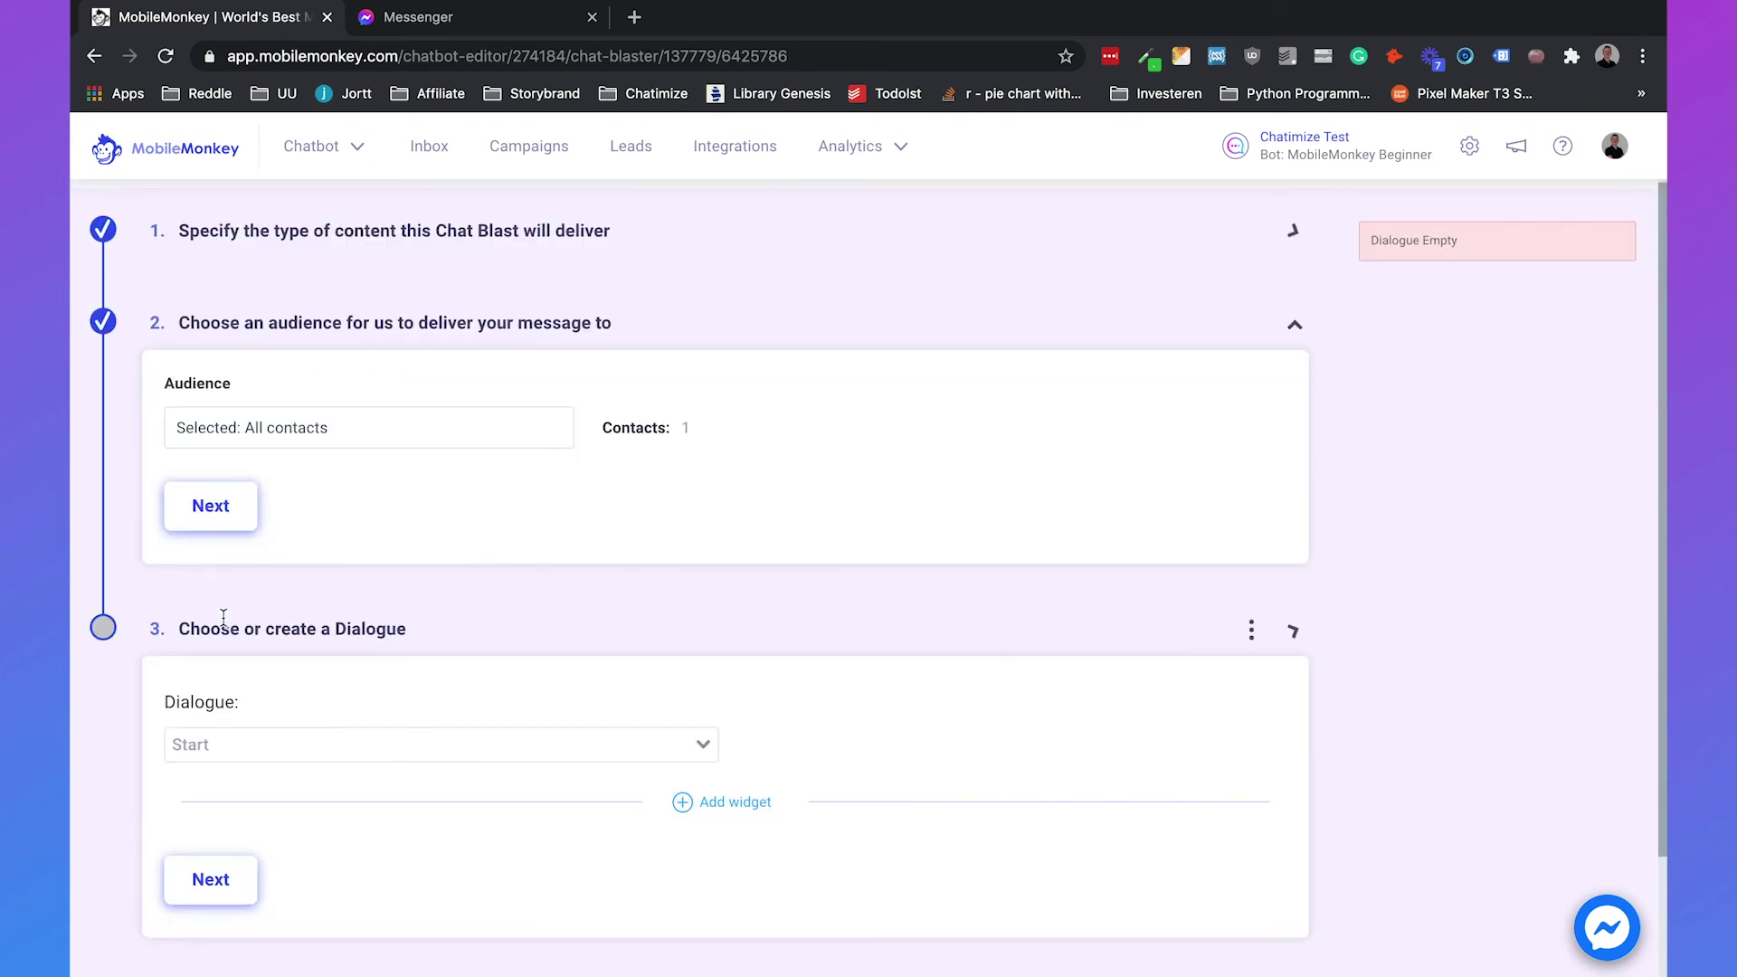
Add a text message reading 'Hello, this is a message outside the 24 hour window!'
scroll(377, 670, down, 3)
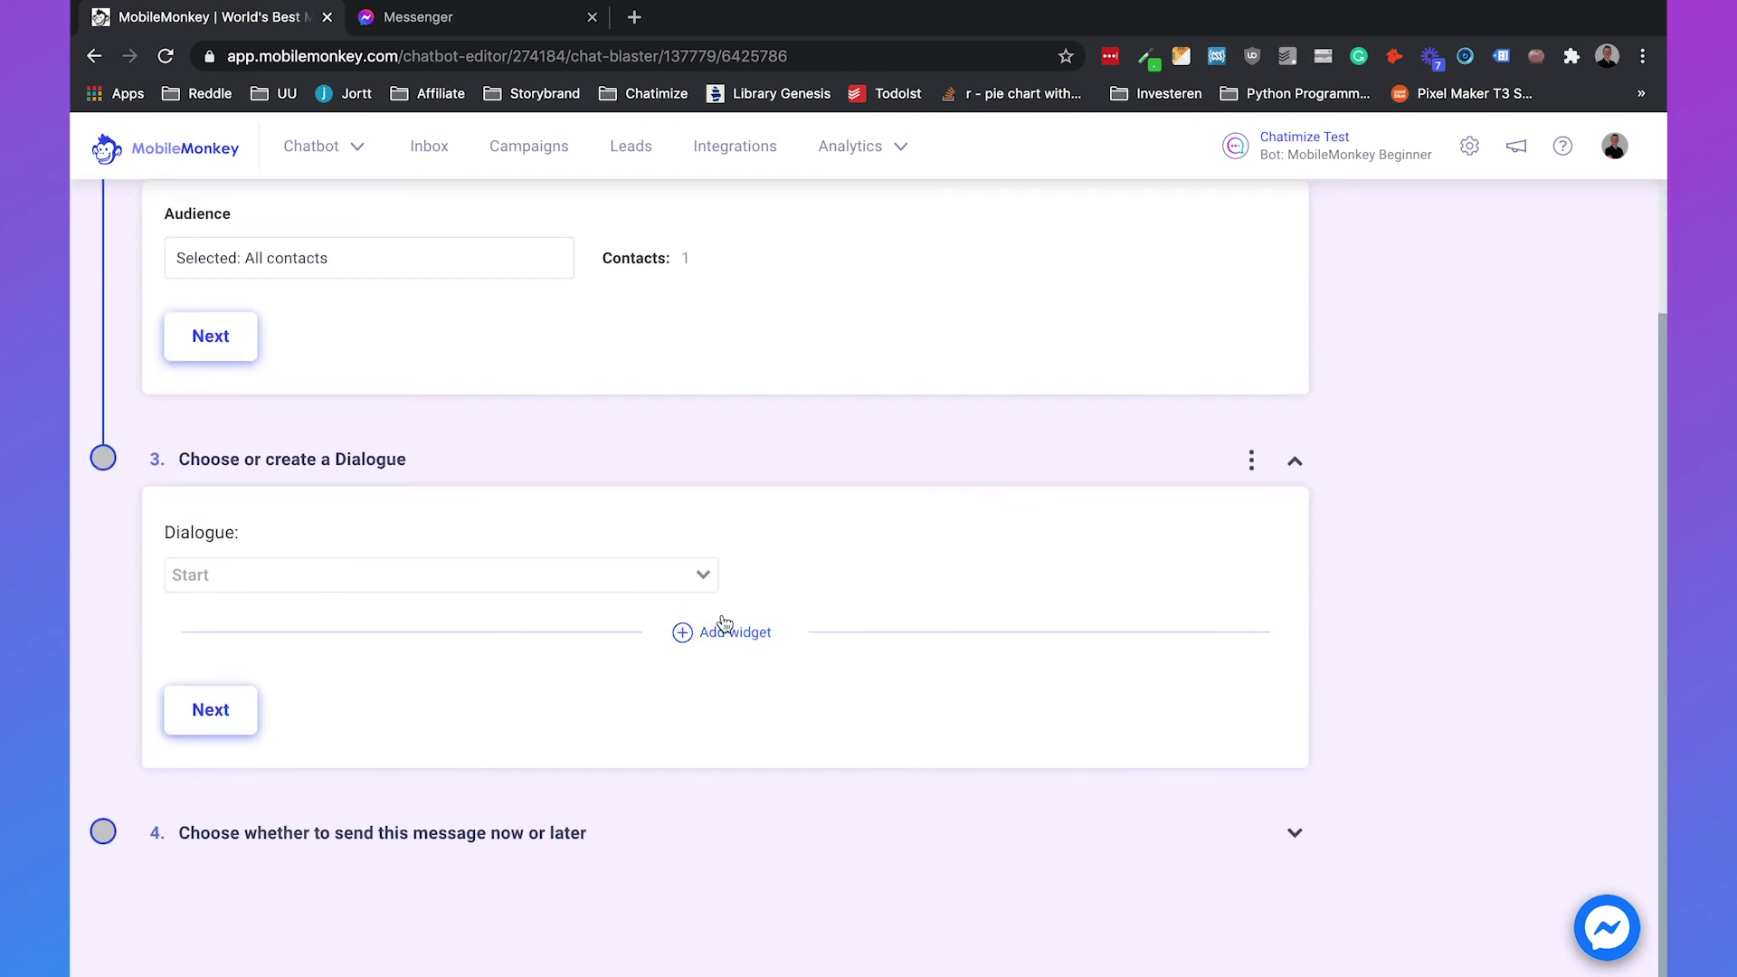
click(723, 624)
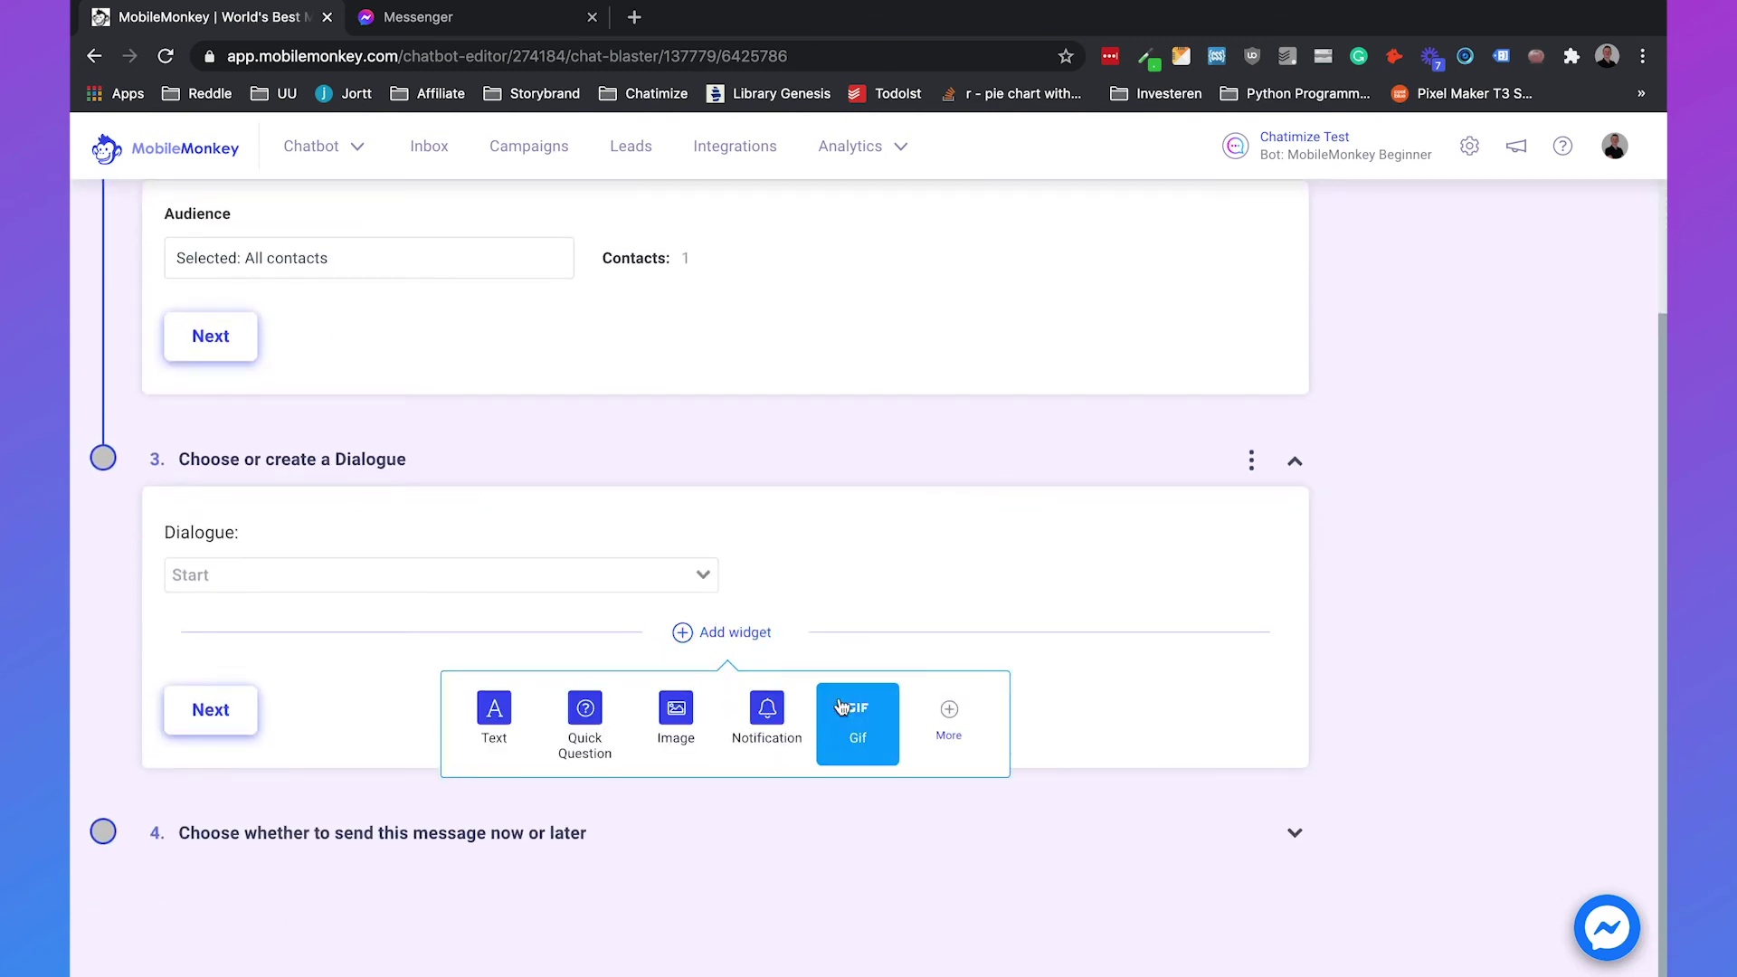
click(491, 715)
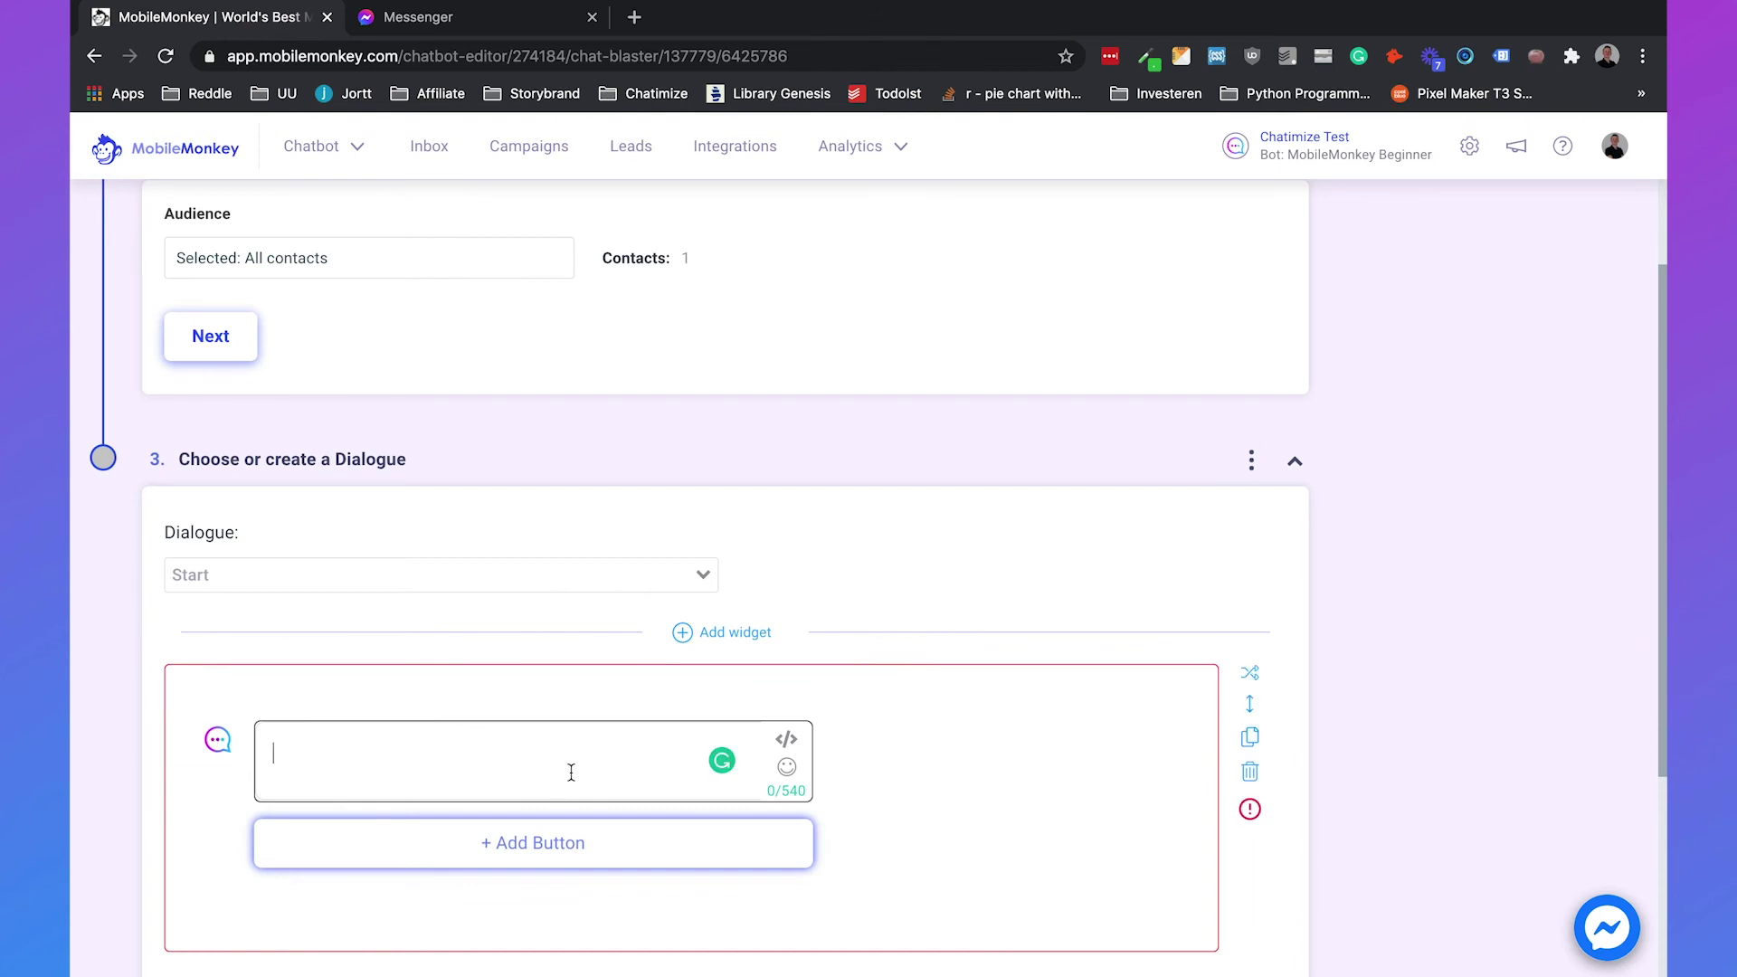
text(Hello, this is a m)
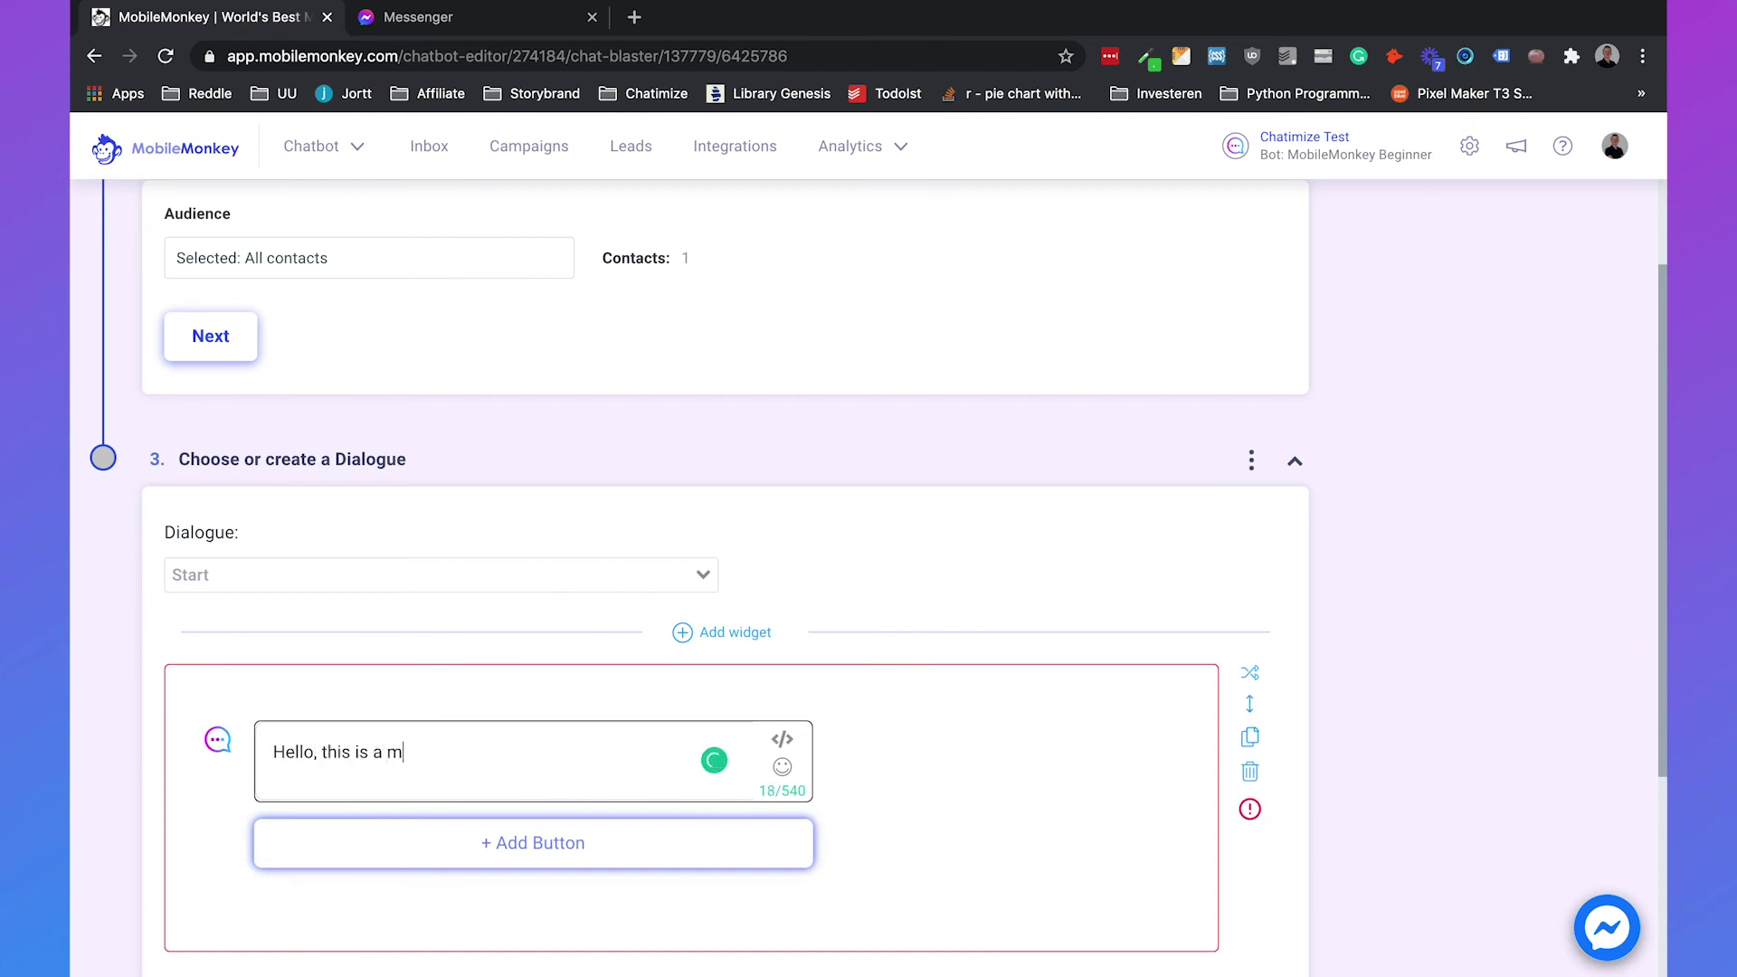
text(essage outside the 24 hour window)
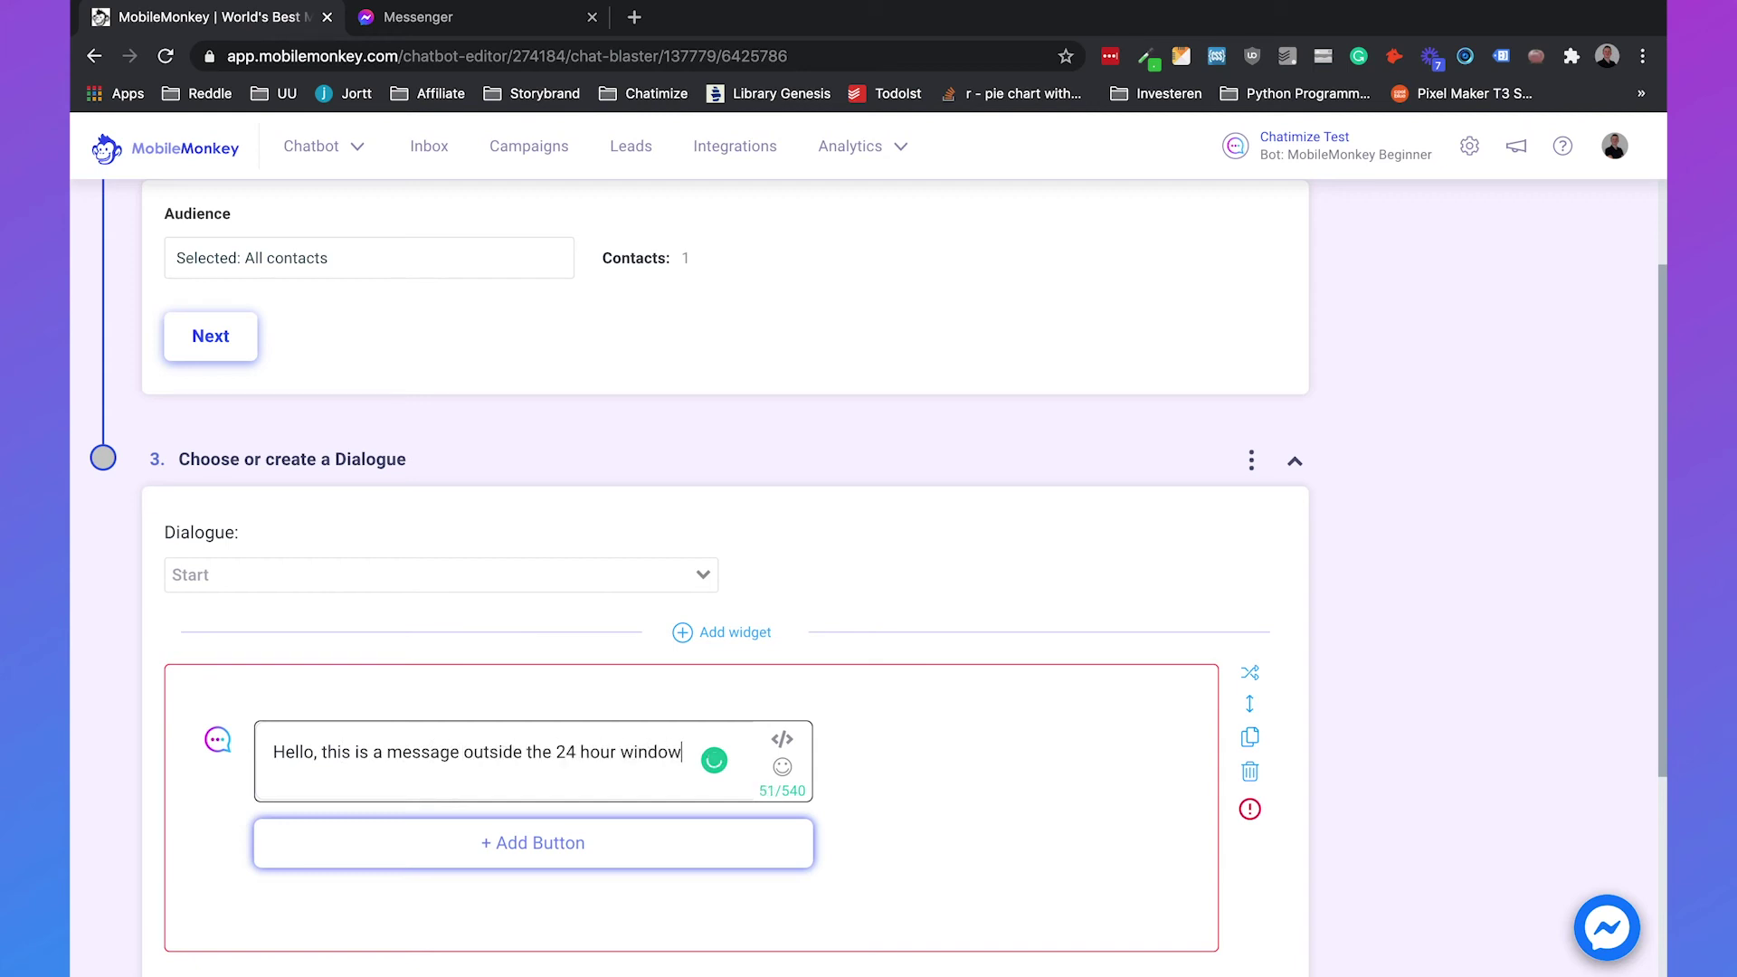
text(!)
scroll(932, 539, down, 4)
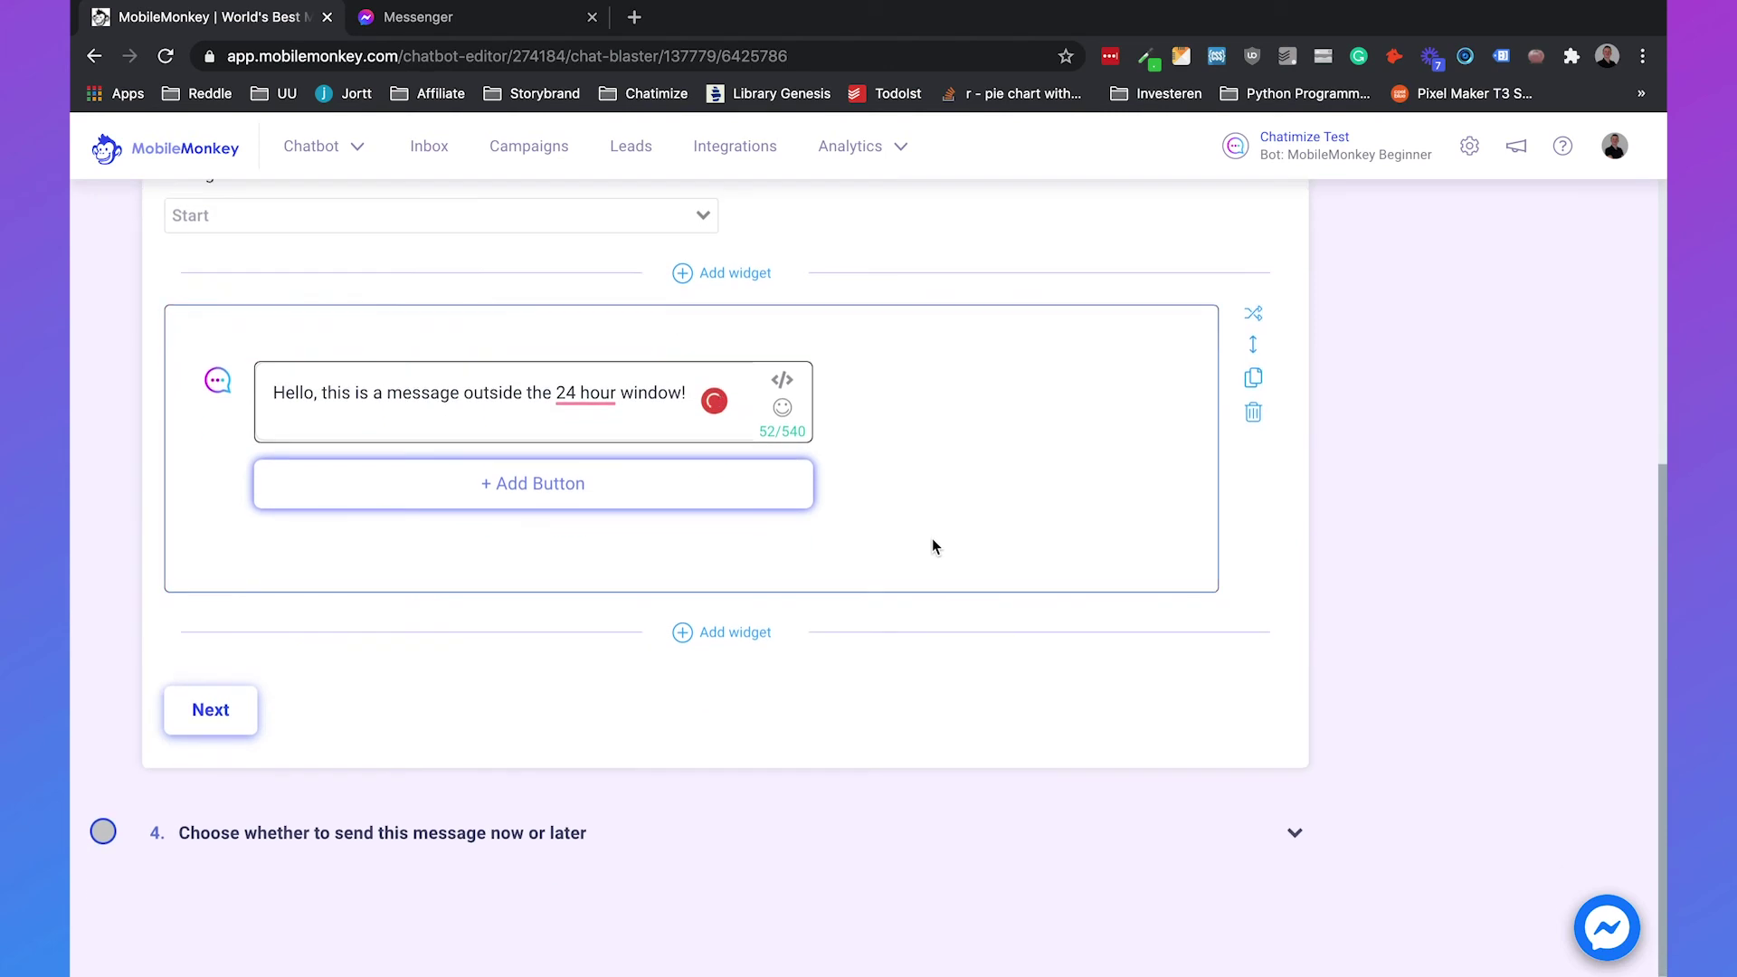
Advance past the dialogue to reveal send timing, then re-expand the content-type step
click(225, 709)
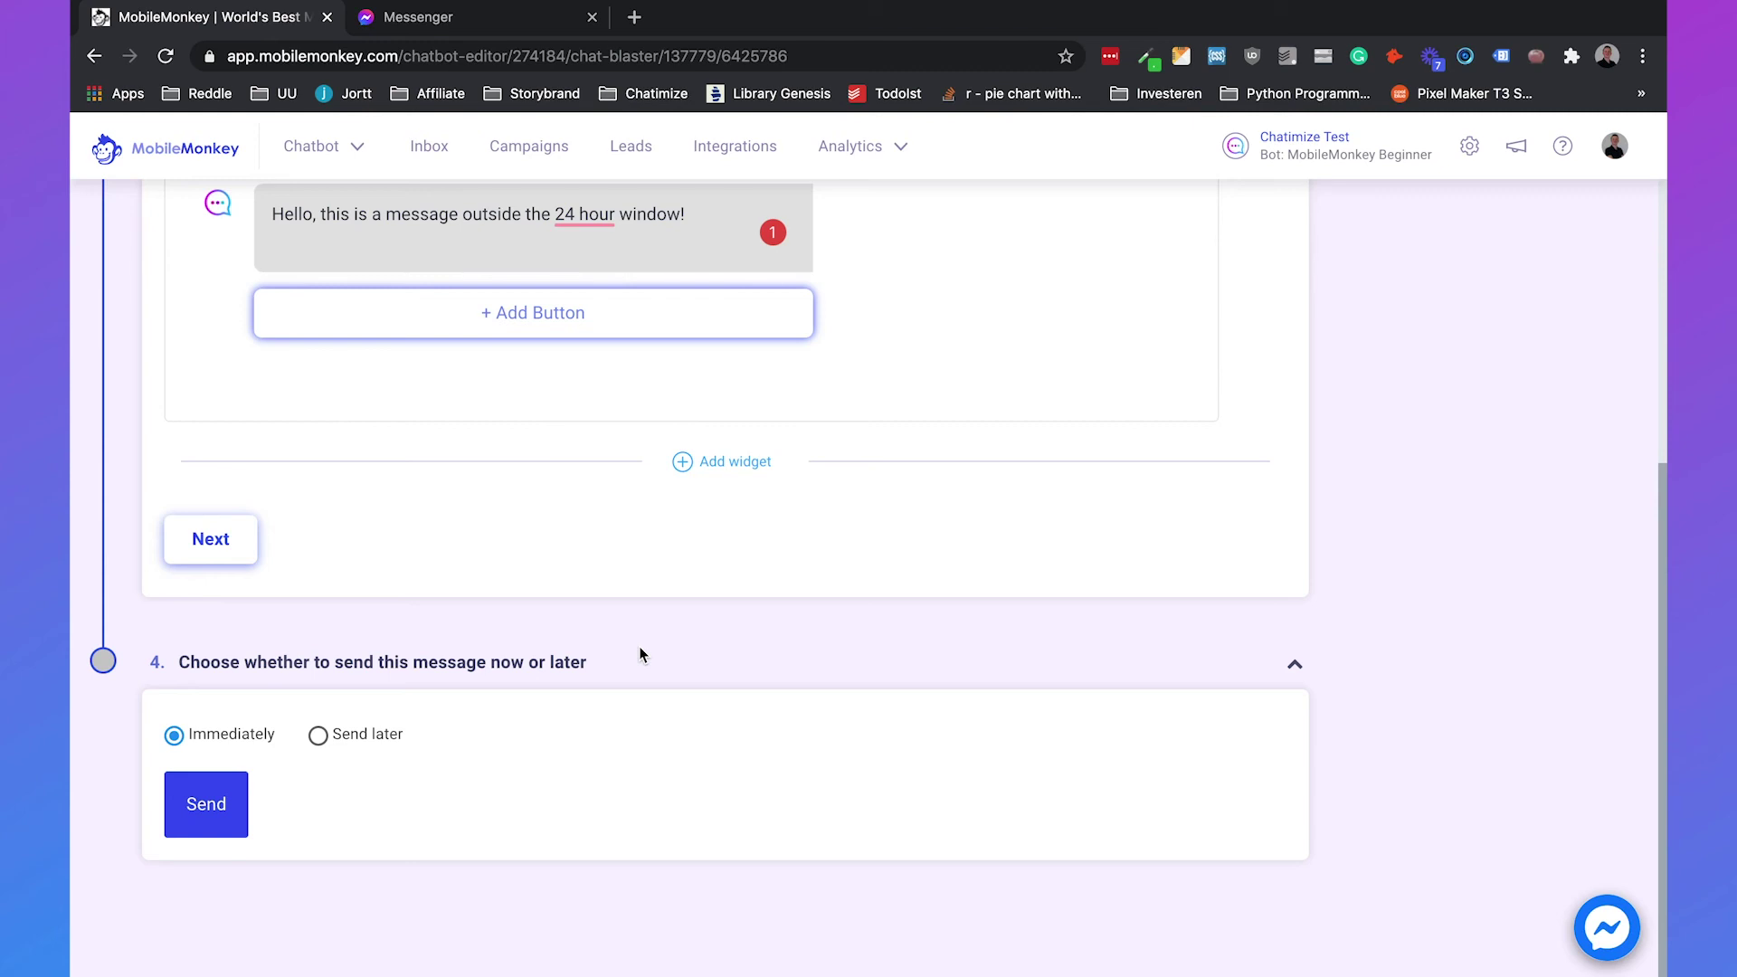
scroll(639, 655, up, 6)
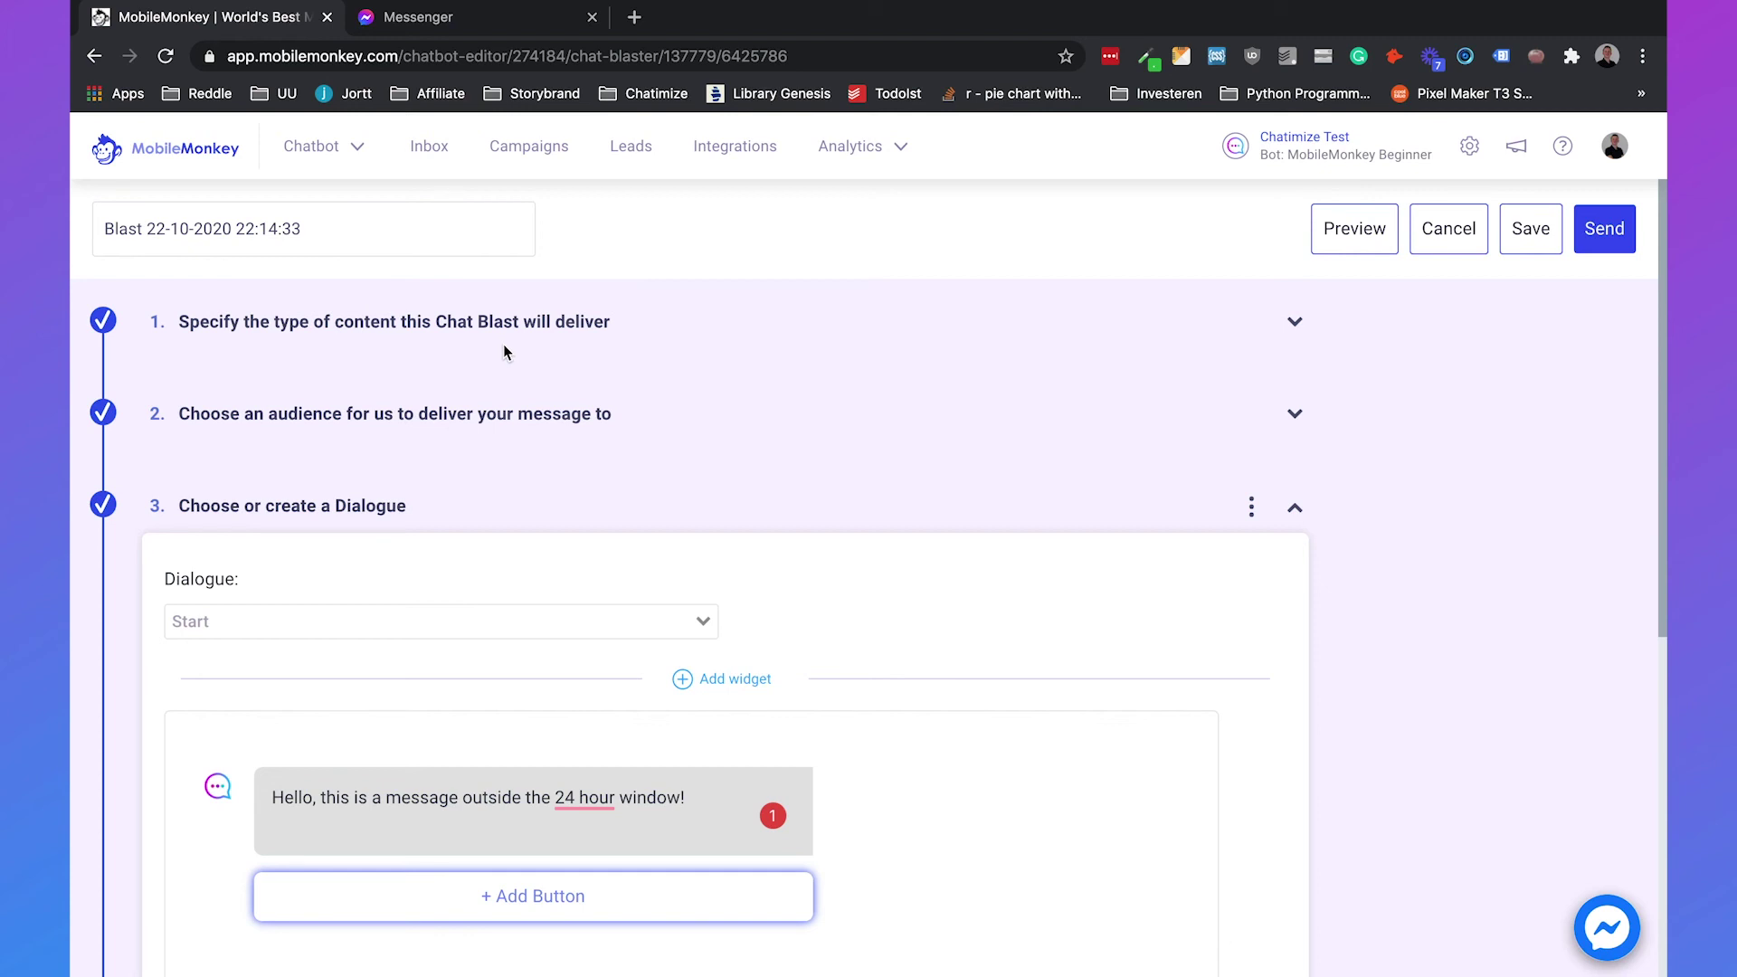
click(472, 321)
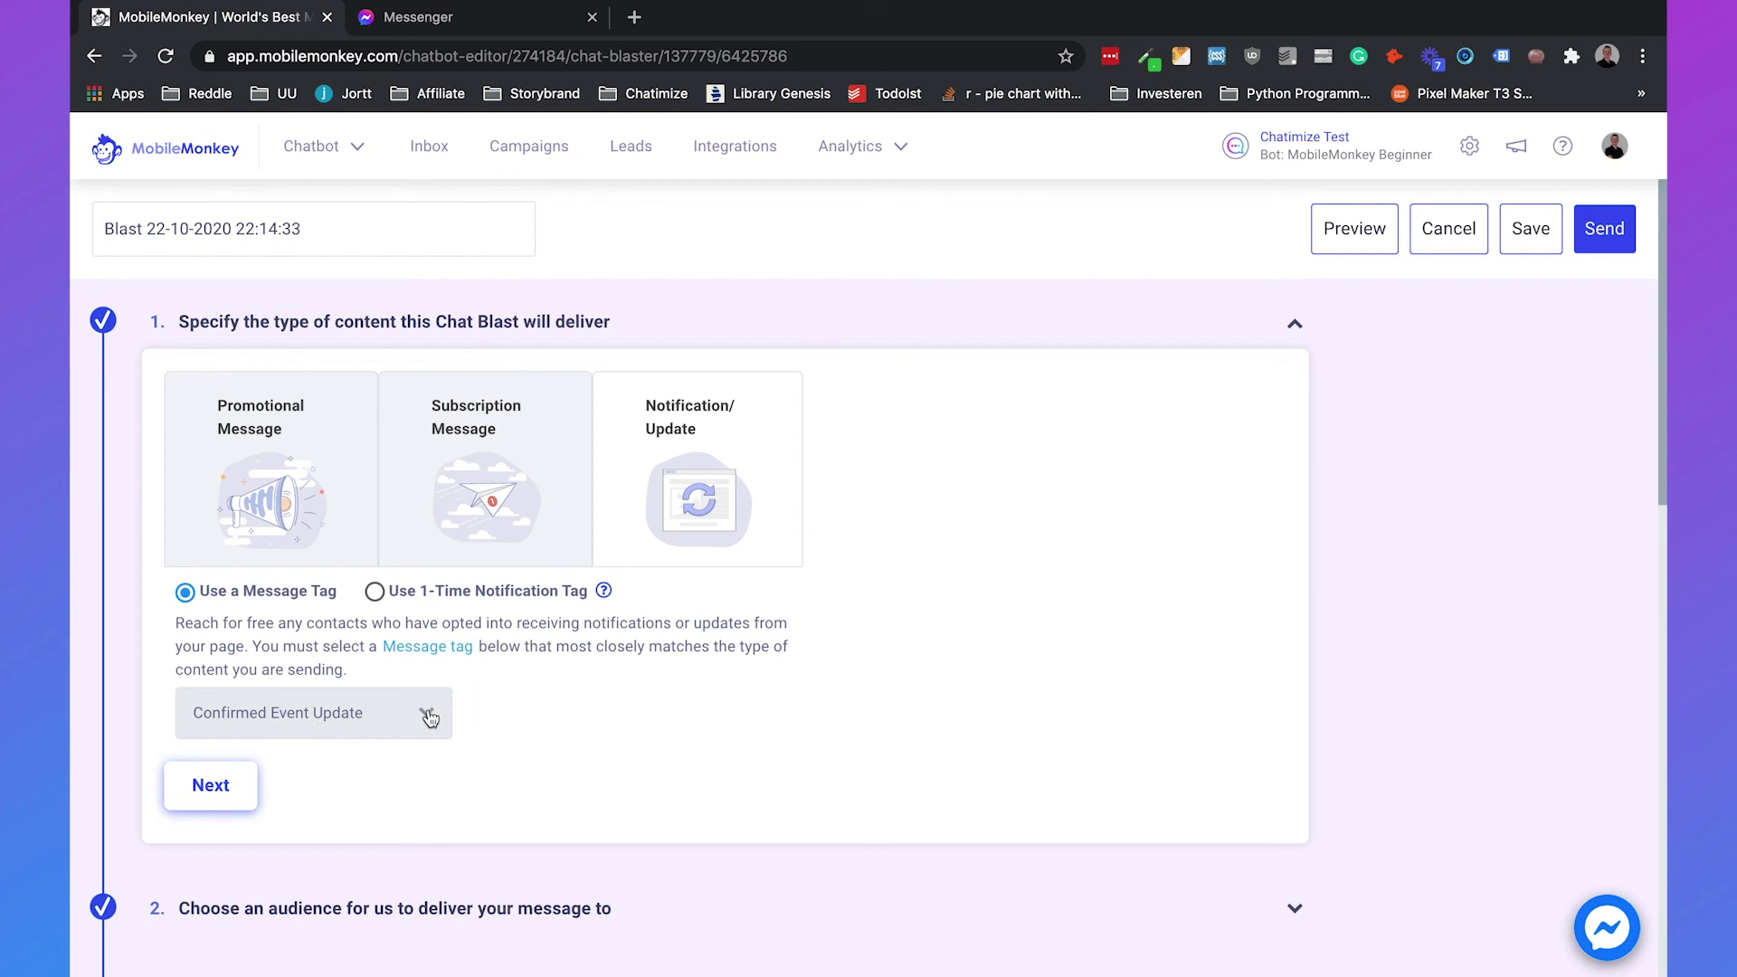
scroll(659, 678, down, 5)
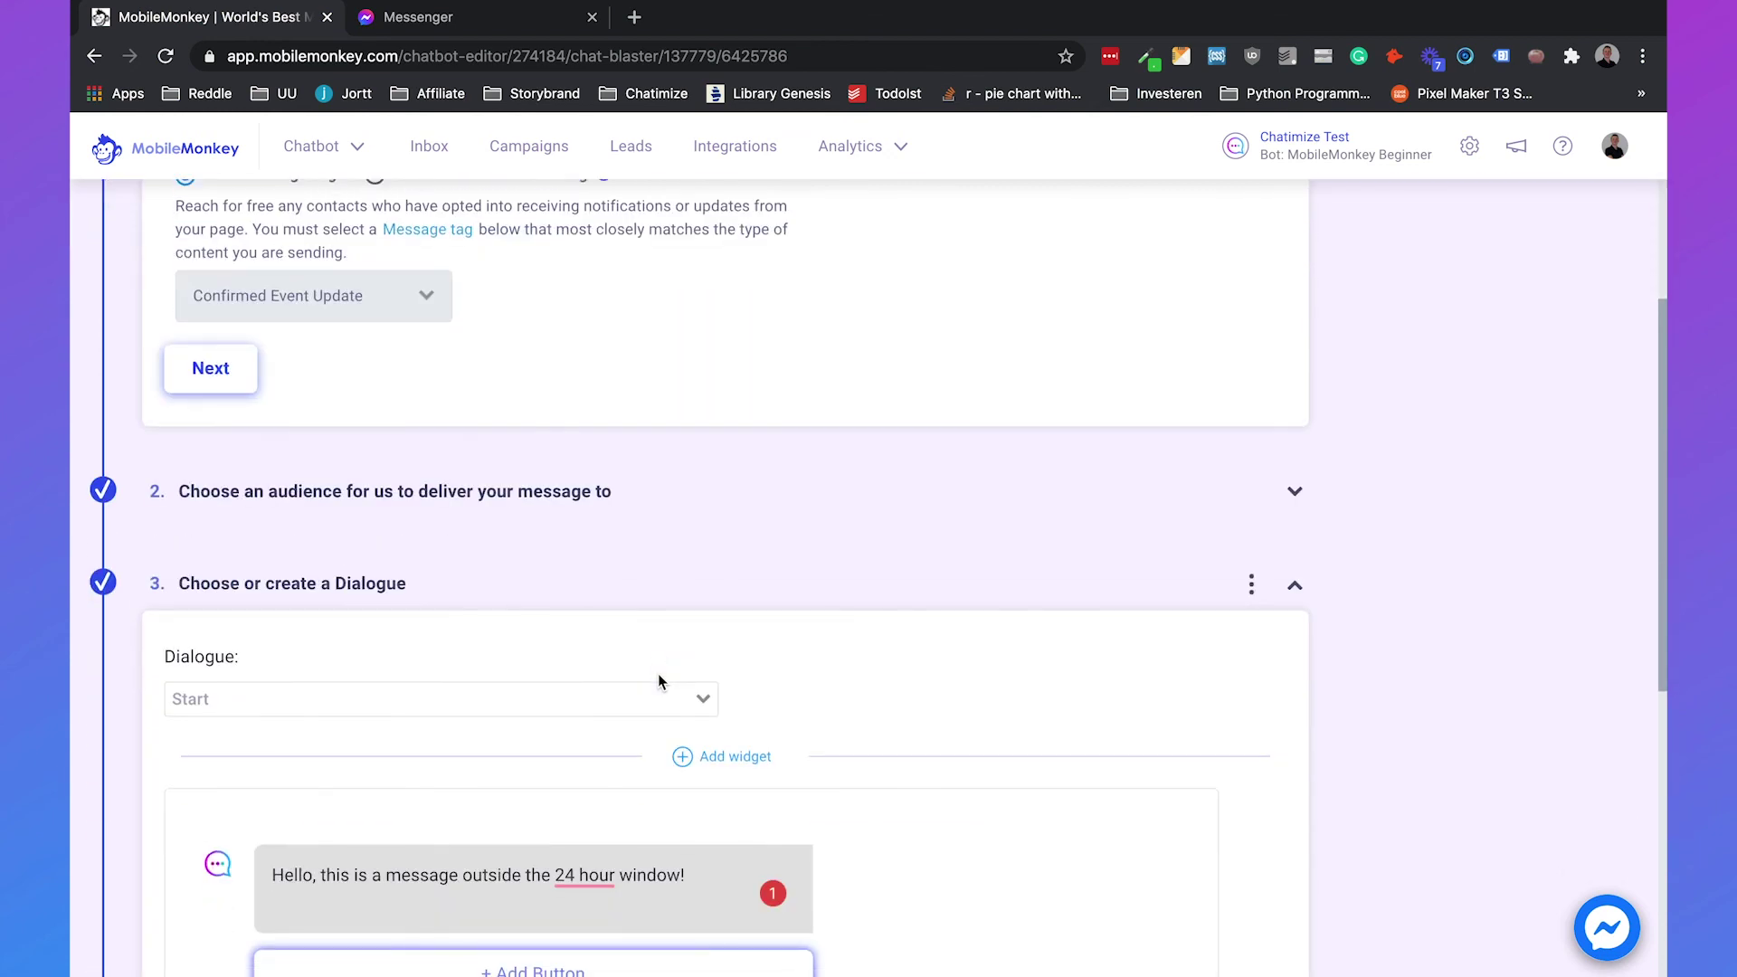
click(388, 307)
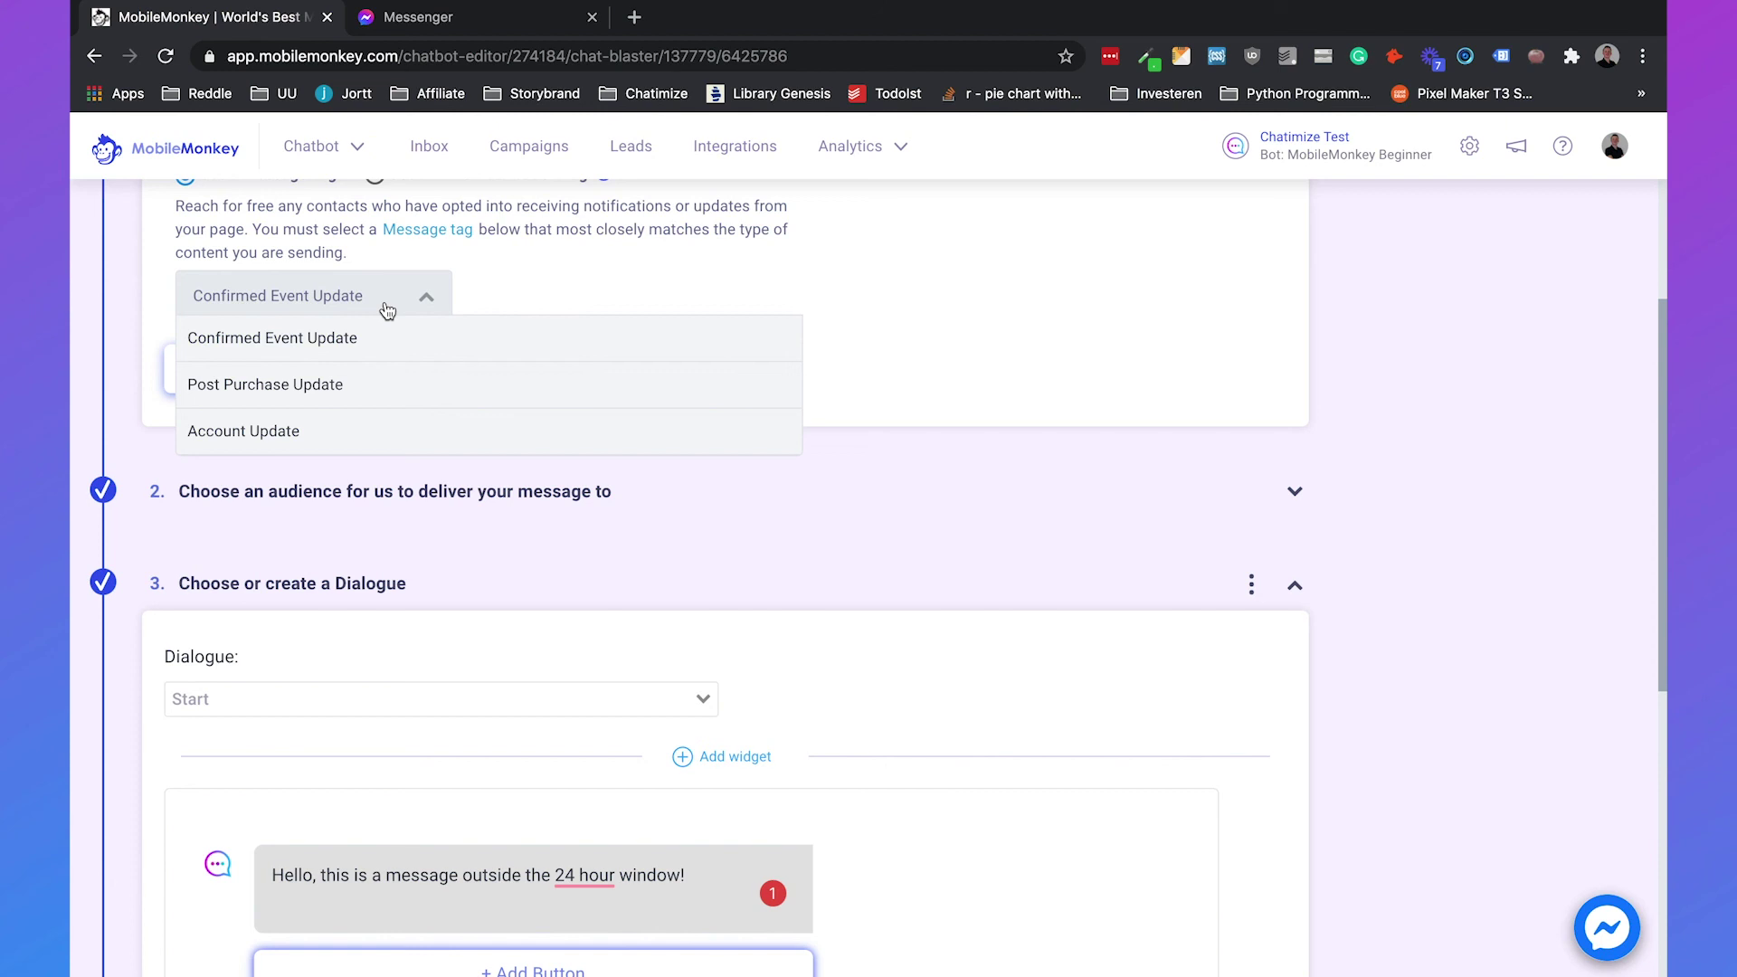
click(903, 300)
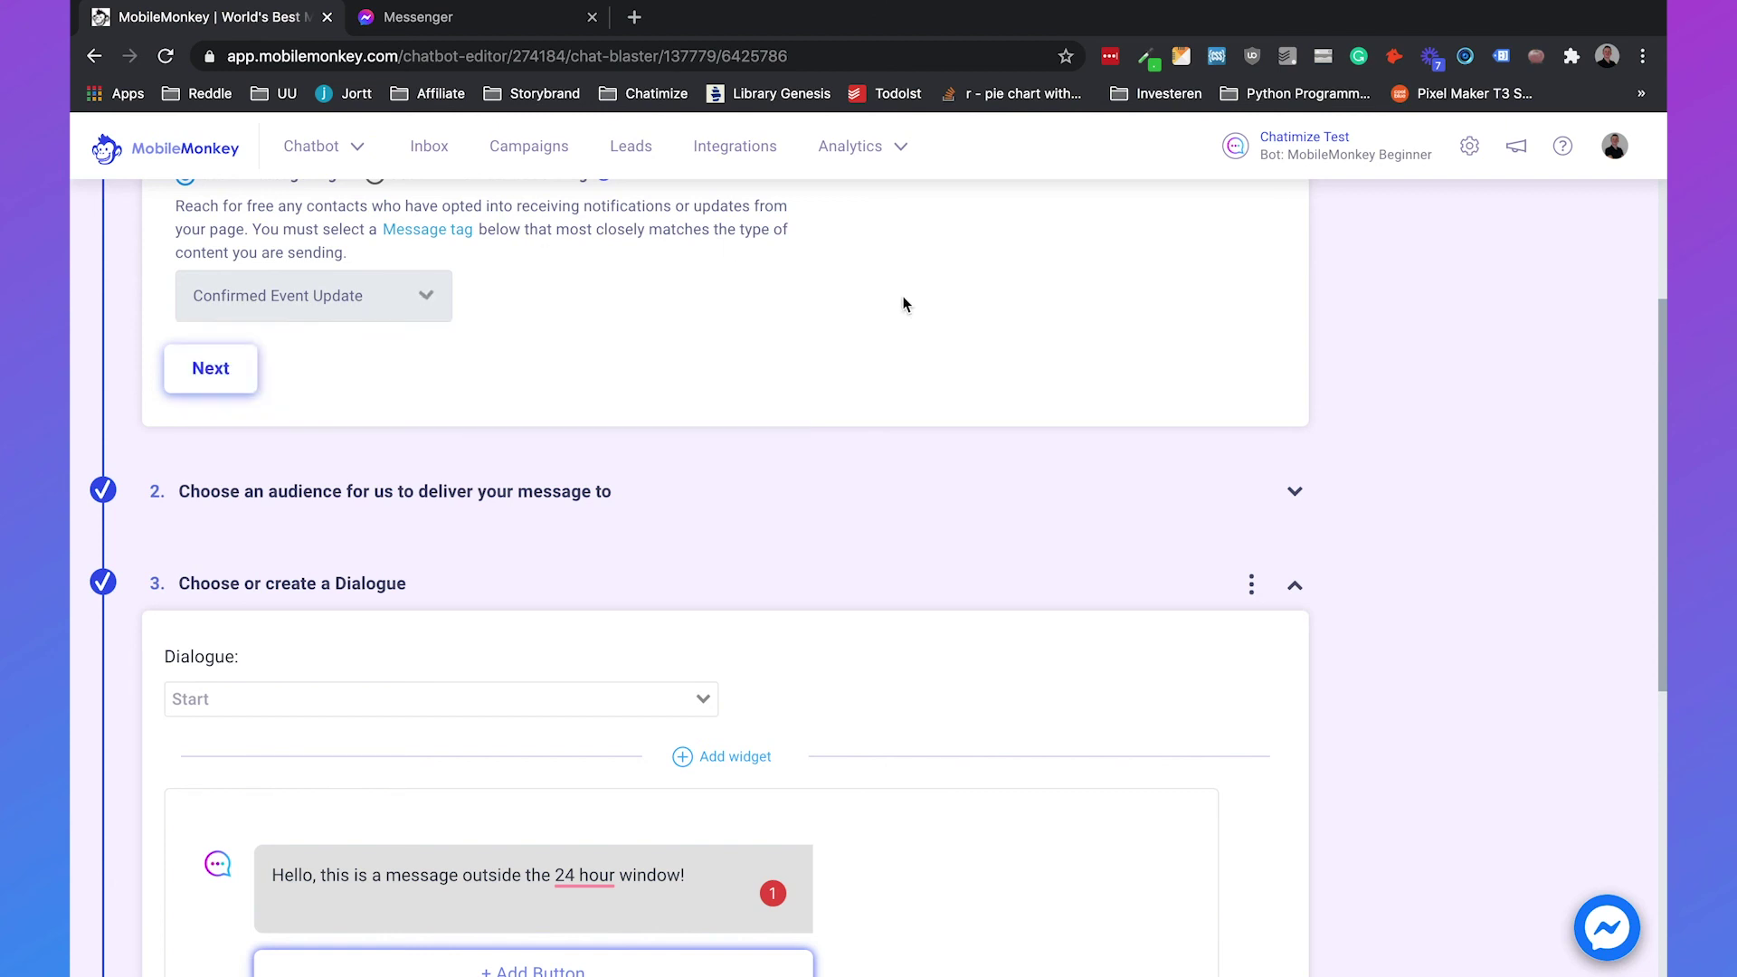